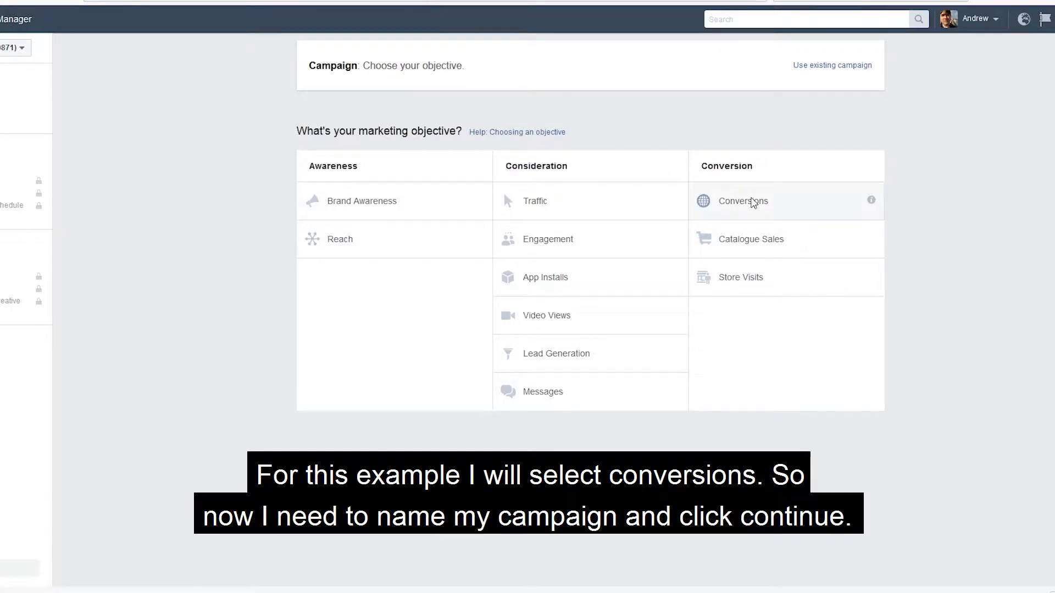
# Choose Conversions as the marketing objective, name the campaign Test Campaign and continue to the ad set.
pyautogui.click(754, 202)
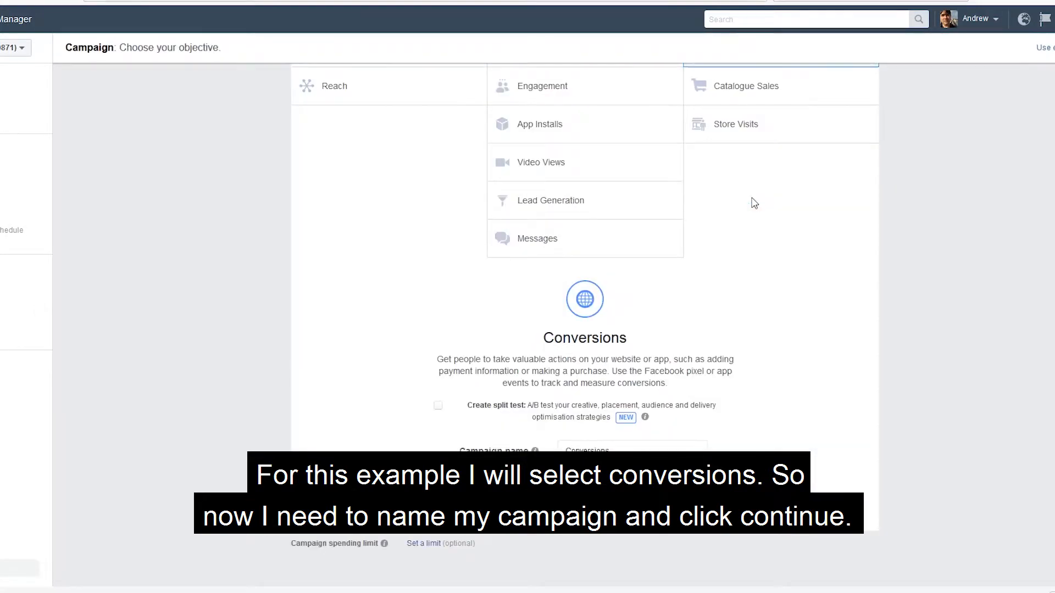
pyautogui.click(614, 448)
pyautogui.moveTo(625, 448); pyautogui.dragTo(566, 449)
pyautogui.write('Test Campaign')
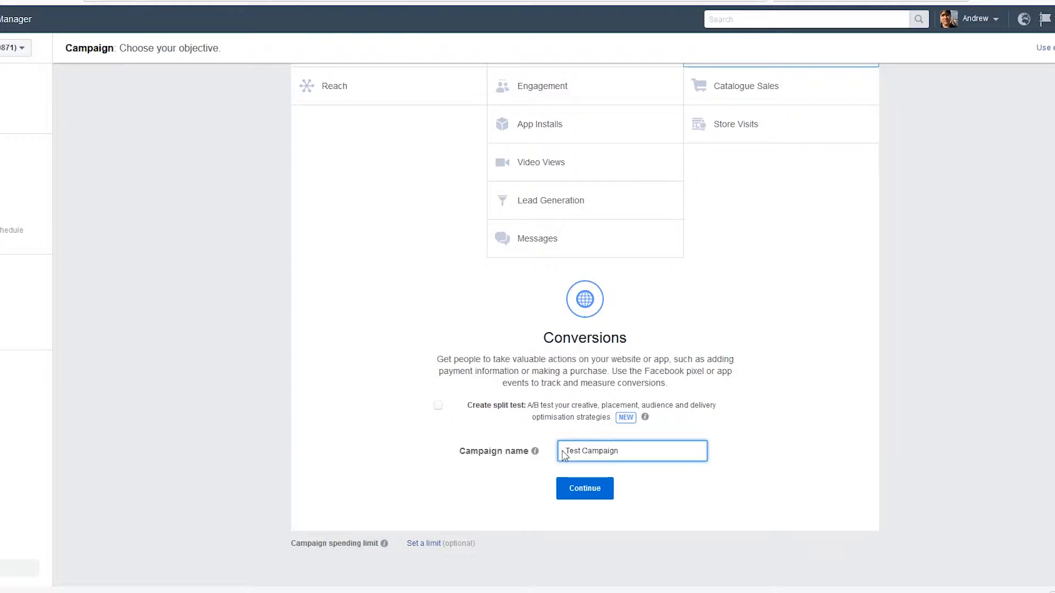
pyautogui.click(582, 494)
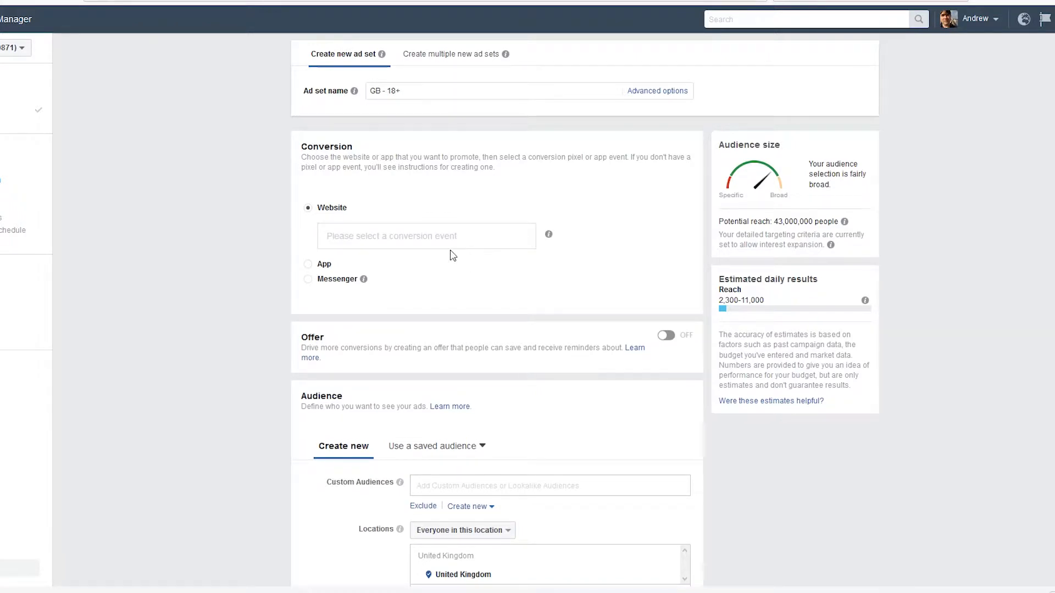
# Create a custom conversion named Reseller Masterclass Test for URLs containing resellermasterclass/test, with the category View Content.
pyautogui.click(484, 237)
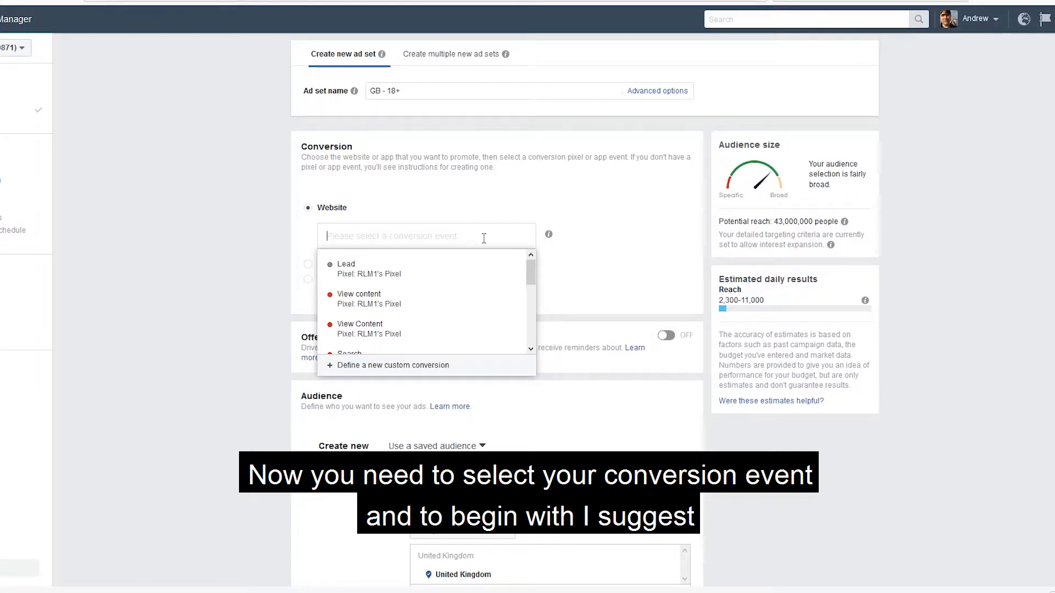
pyautogui.click(409, 367)
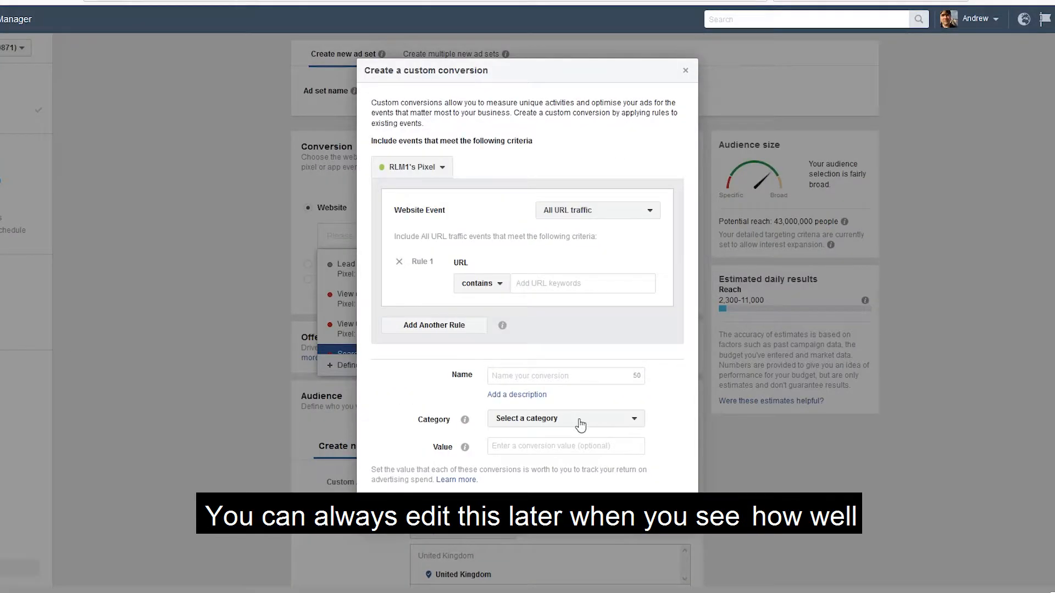
pyautogui.click(580, 424)
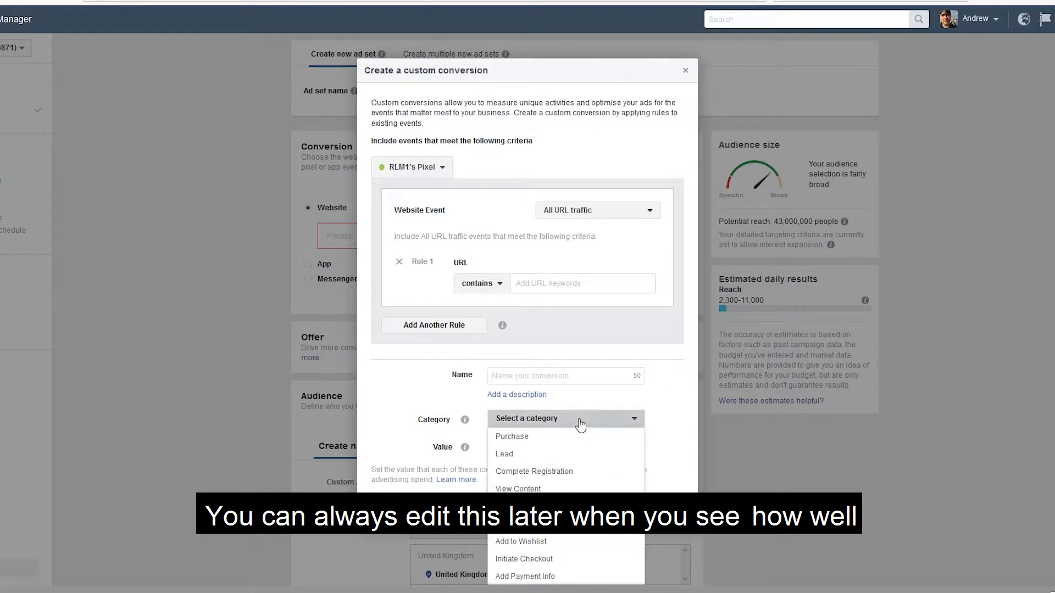
pyautogui.click(530, 489)
pyautogui.click(547, 285)
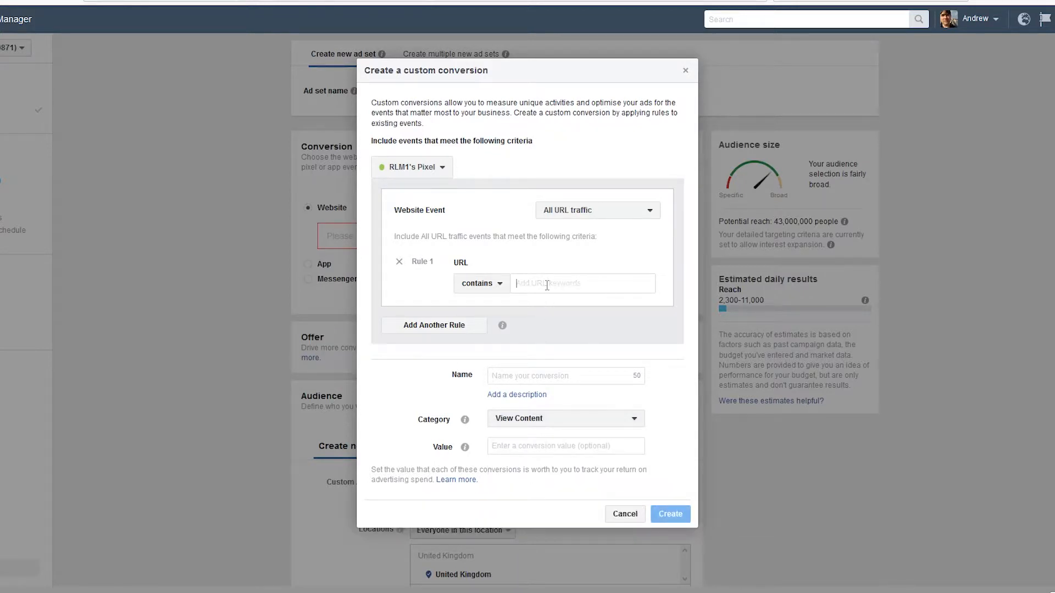
pyautogui.write('resellermasterclass/test')
pyautogui.click(555, 378)
pyautogui.write('Reseller Masterclass Test')
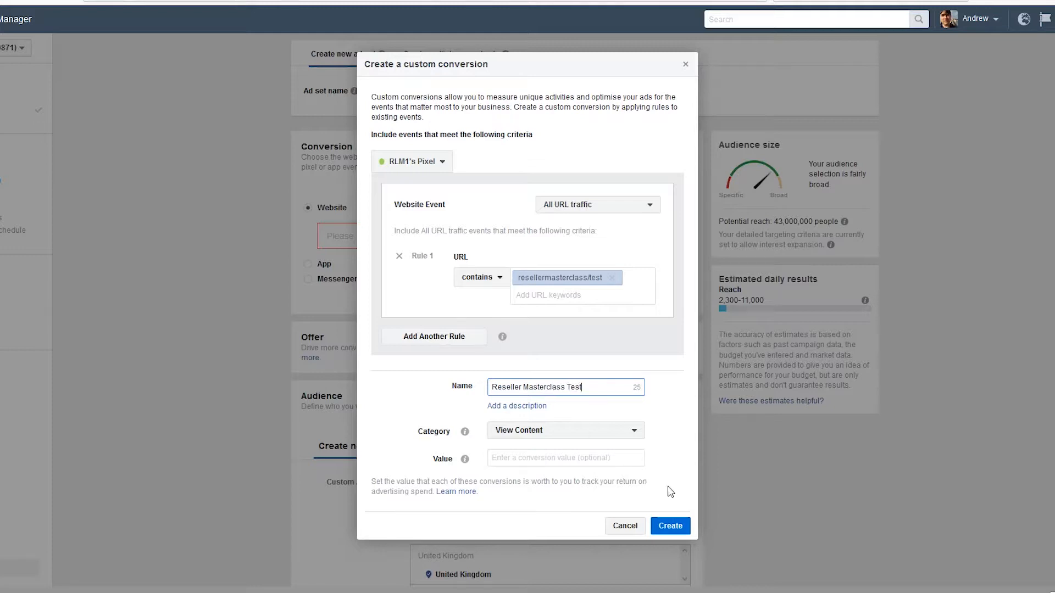
pyautogui.click(674, 524)
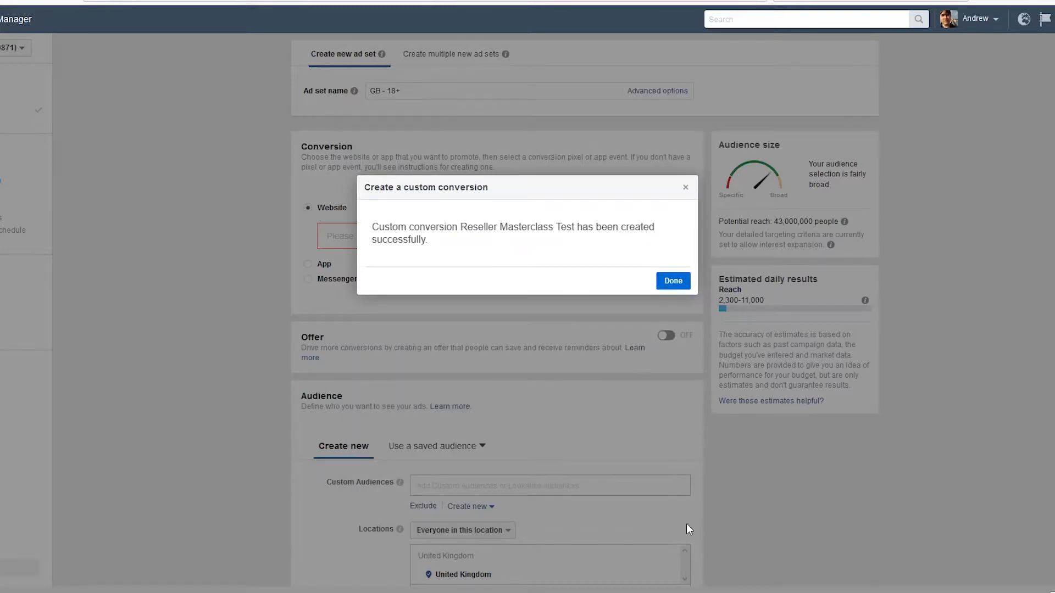
pyautogui.click(672, 285)
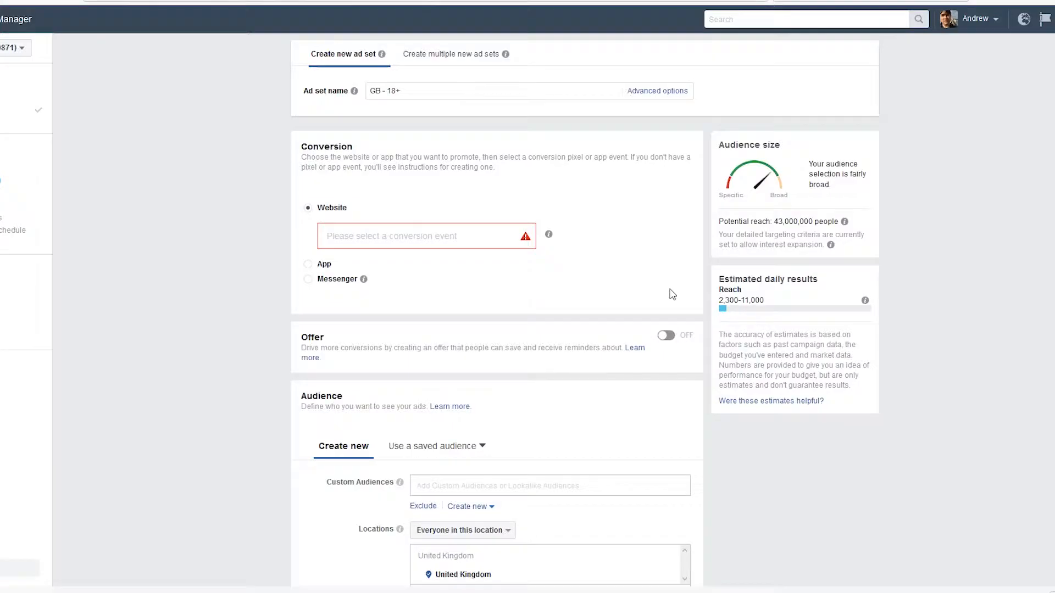
# Select Reseller Masterclass Test as the ad set's website conversion event.
pyautogui.click(506, 236)
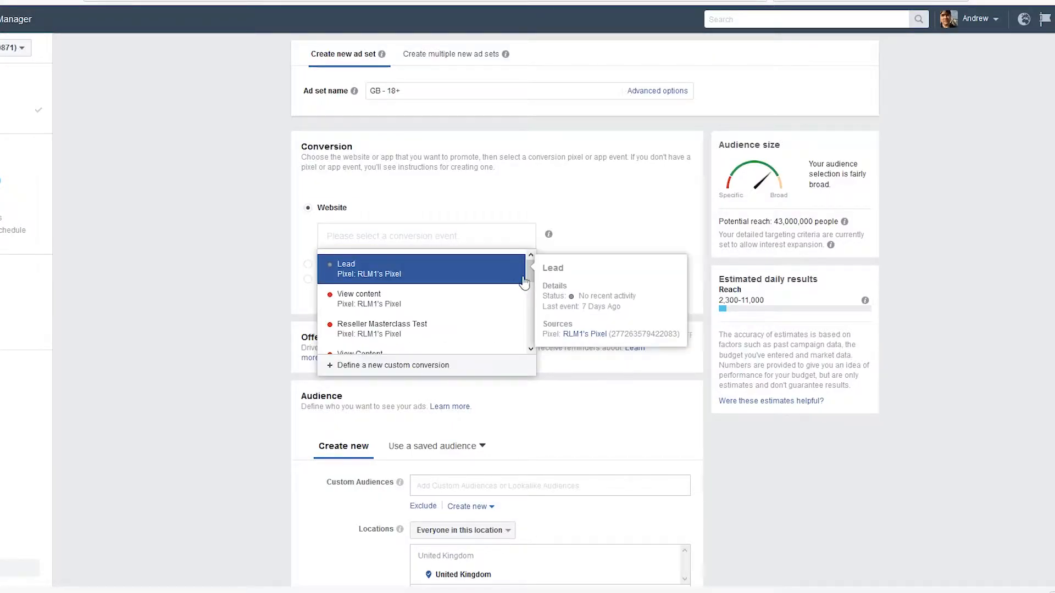
pyautogui.click(528, 269)
pyautogui.click(500, 241)
pyautogui.click(412, 329)
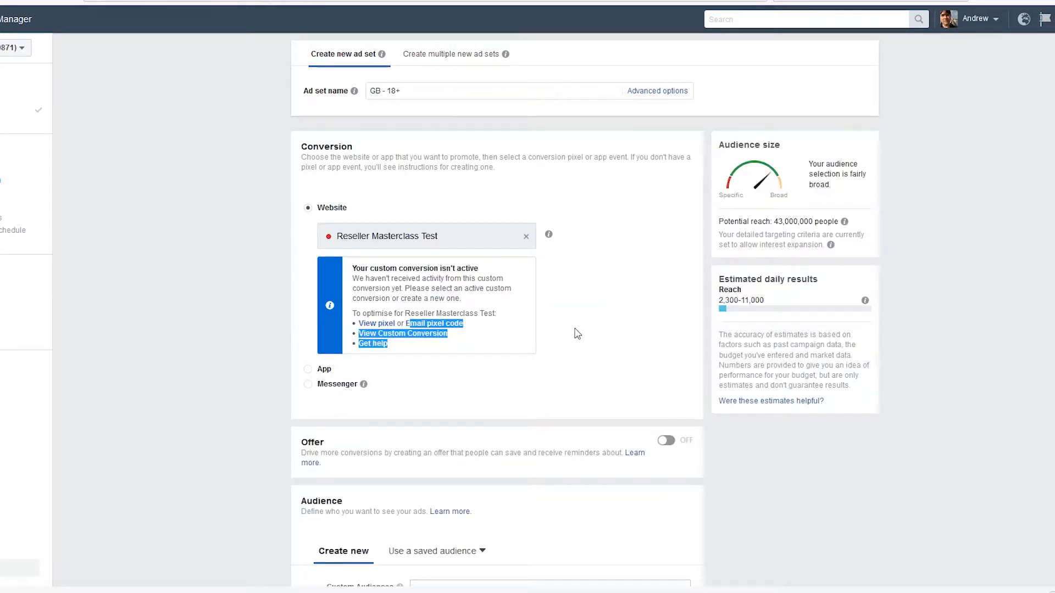
# Add the countries Australia, United States and Canada to the audience's included locations.
pyautogui.scroll(-2, 984, 305)
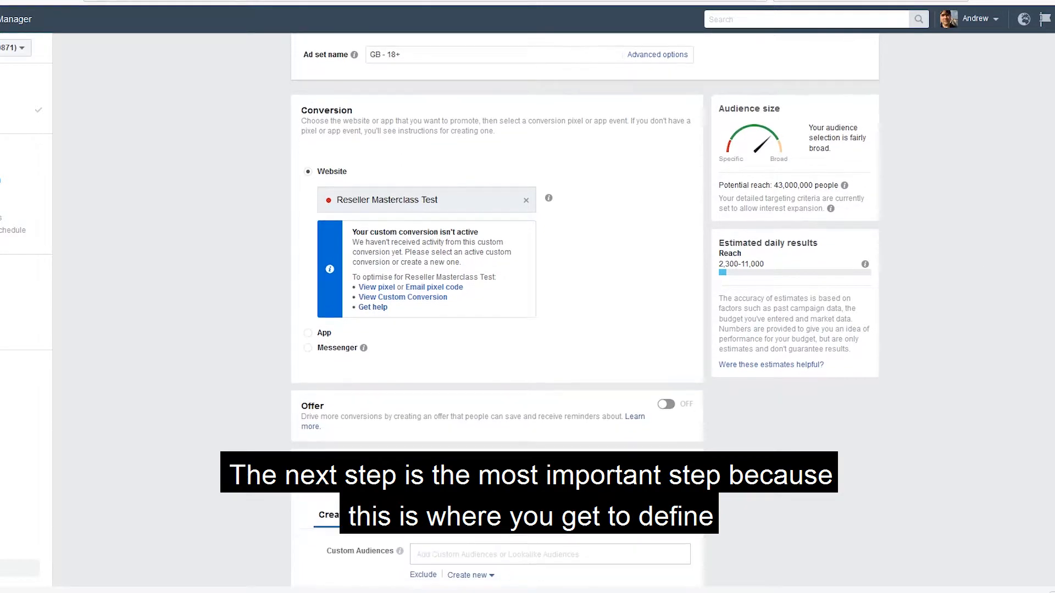
pyautogui.scroll(-6, 497, 324)
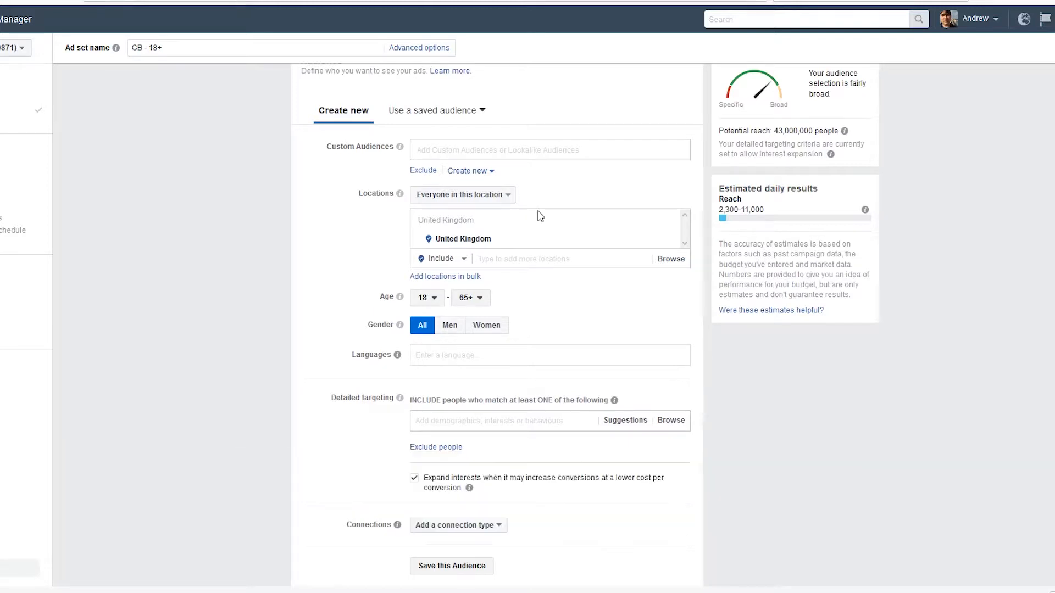
pyautogui.click(515, 260)
pyautogui.write('australia')
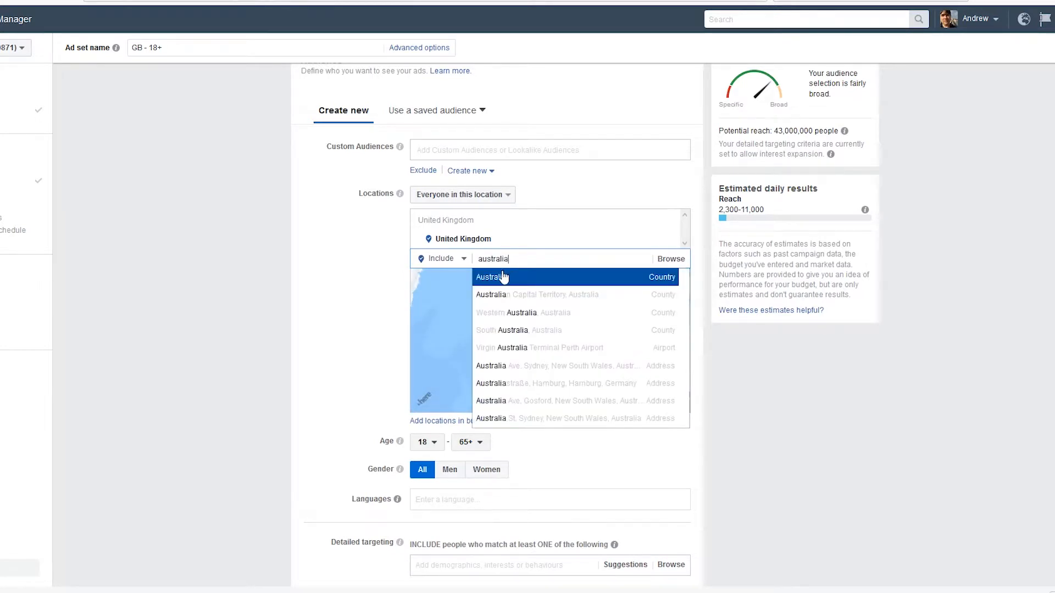
pyautogui.click(501, 279)
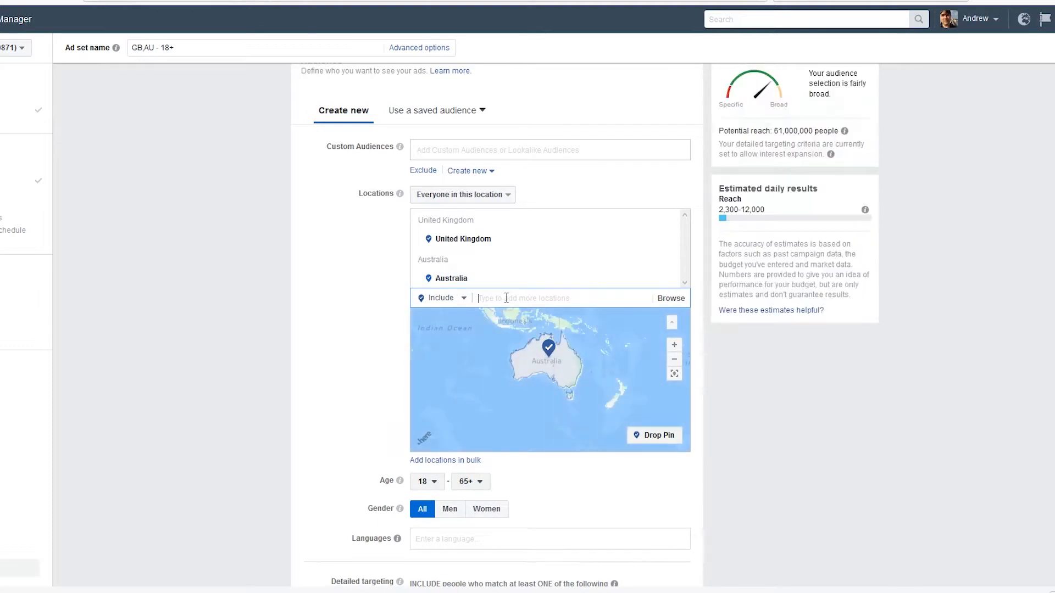
pyautogui.write('united state')
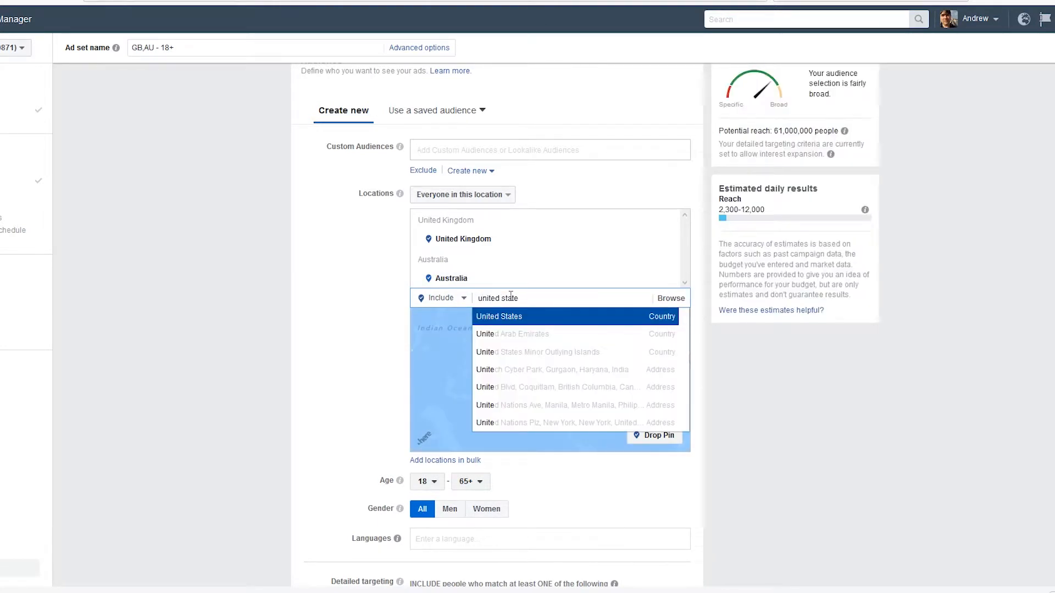
pyautogui.write('s')
pyautogui.click(511, 316)
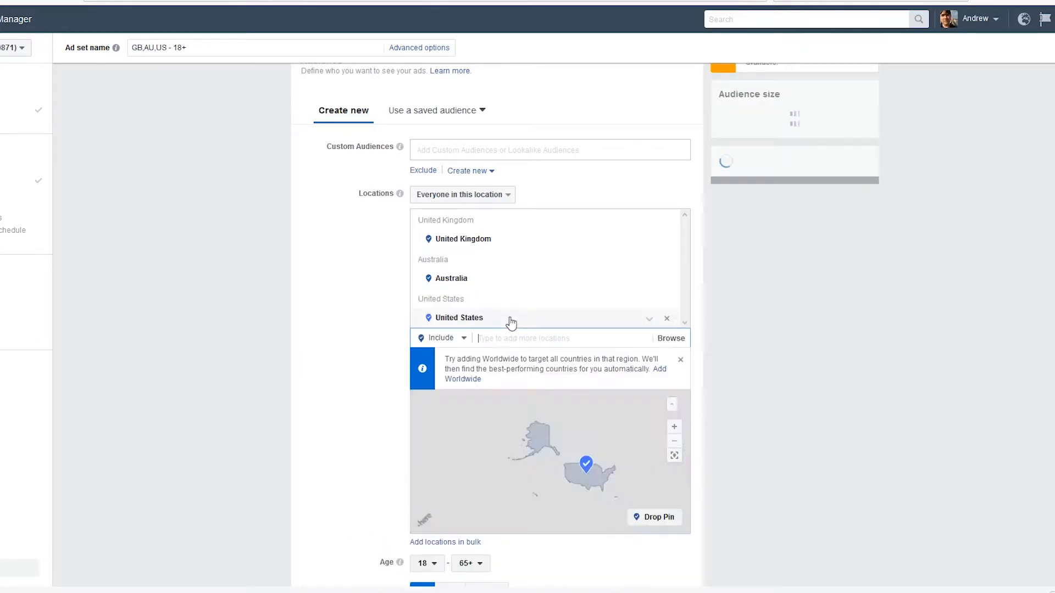
pyautogui.write('canada')
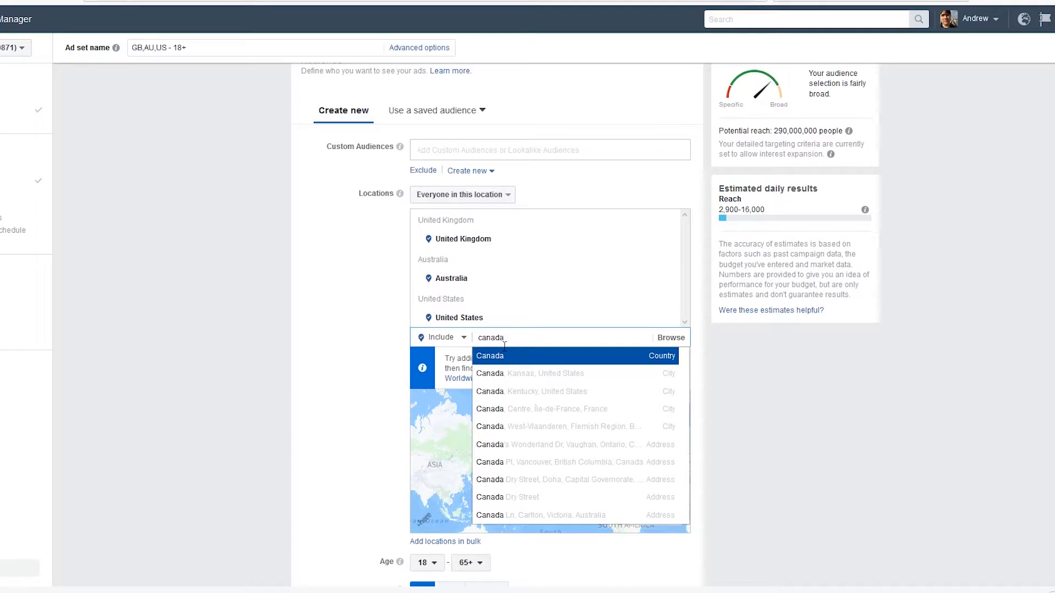
pyautogui.click(500, 358)
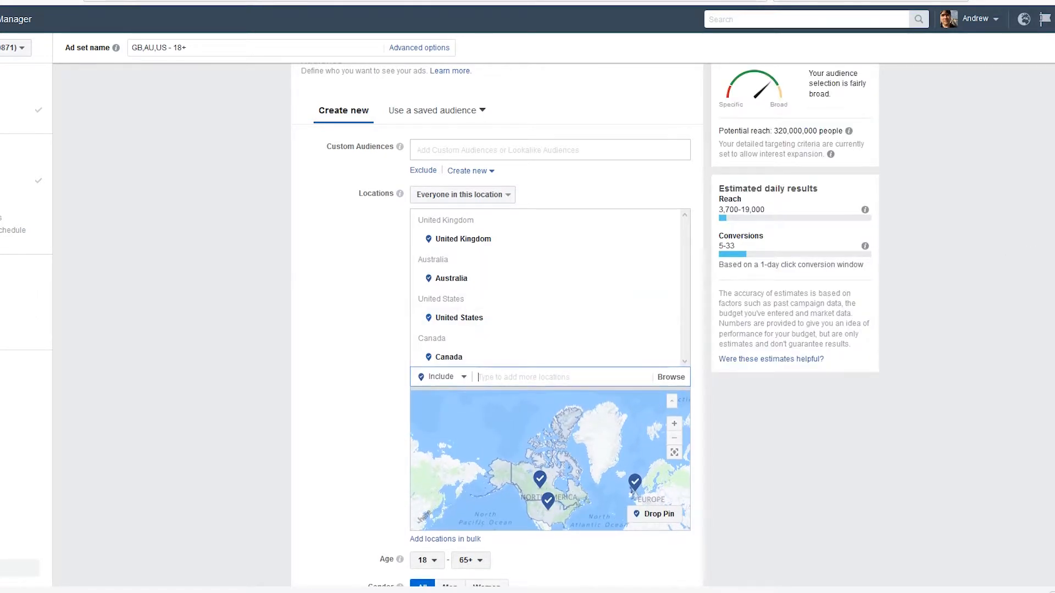
# Set the audience language to English (All).
pyautogui.scroll(-5, 1025, 237)
pyautogui.scroll(-2, 632, 220)
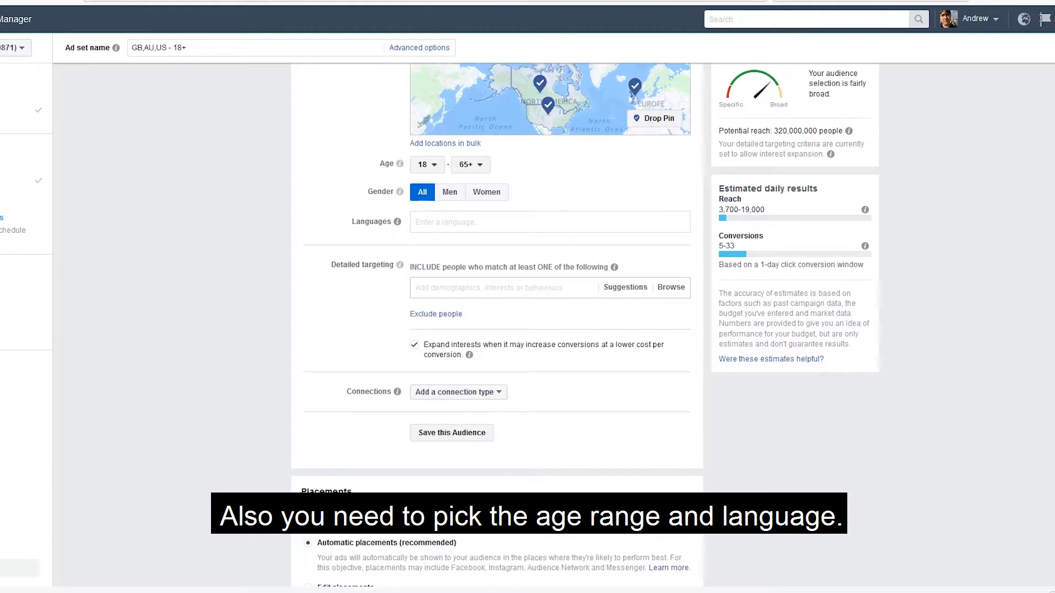
pyautogui.click(472, 223)
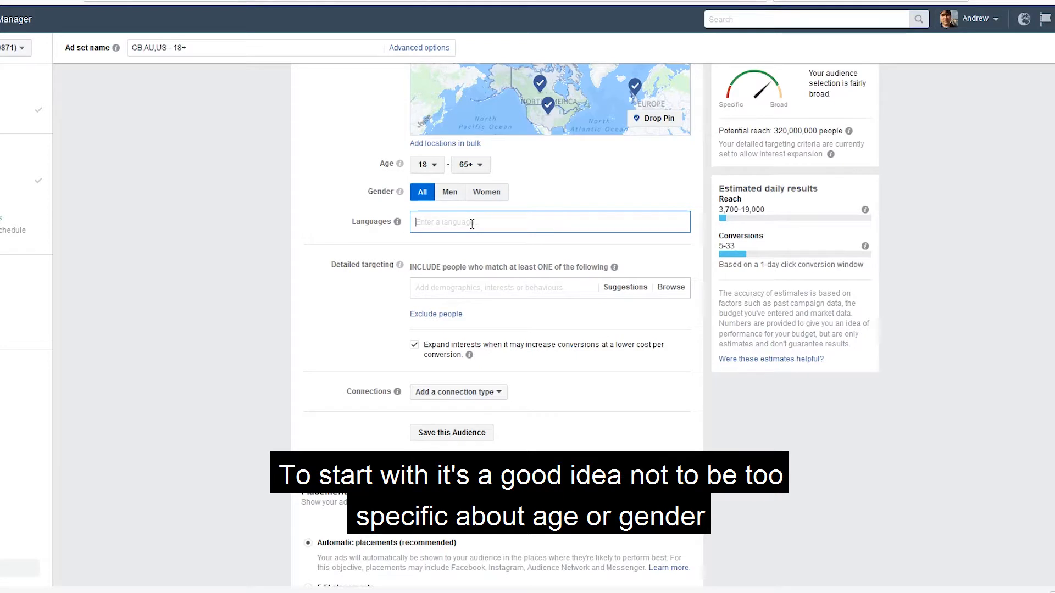
pyautogui.write('english')
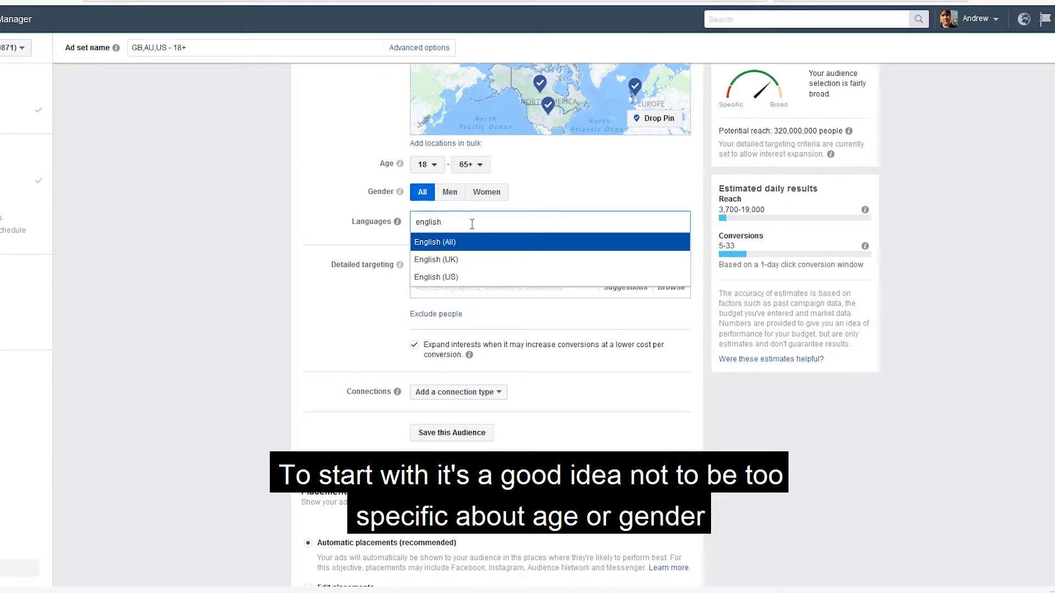
pyautogui.click(444, 244)
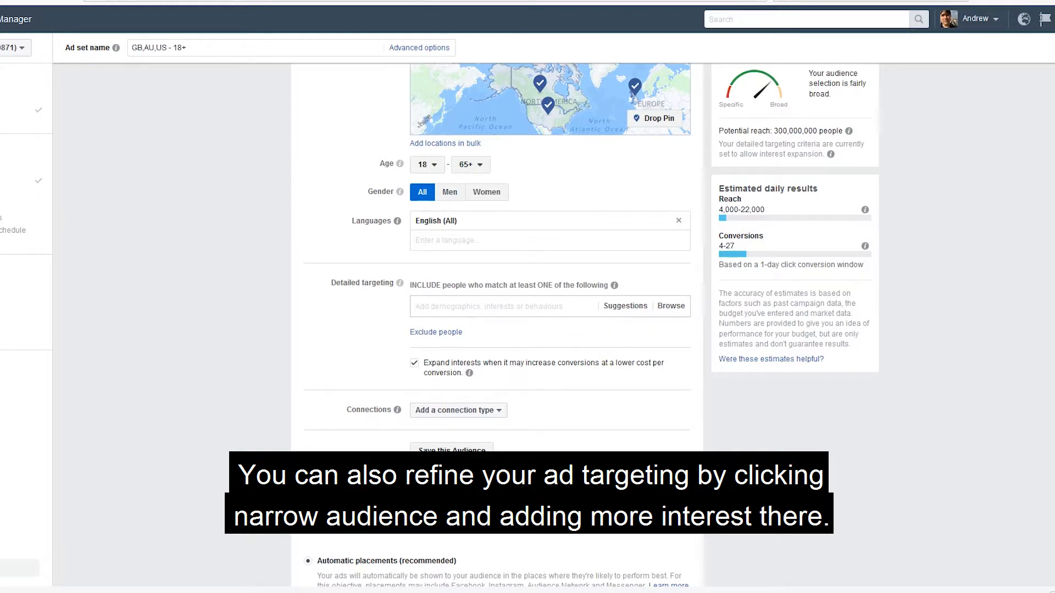
# Copy Fitness Magazine from the hiit keywords file in Notepad and add the Fitness (magazine) interest to the ad set's detailed targeting.
pyautogui.hotkey('alt', 'Tab')
pyautogui.moveTo(933, 243); pyautogui.dragTo(839, 237)
pyautogui.hotkey('ctrl', 'c')
pyautogui.click(504, 308)
pyautogui.hotkey('ctrl', 'v')
pyautogui.click(477, 328)
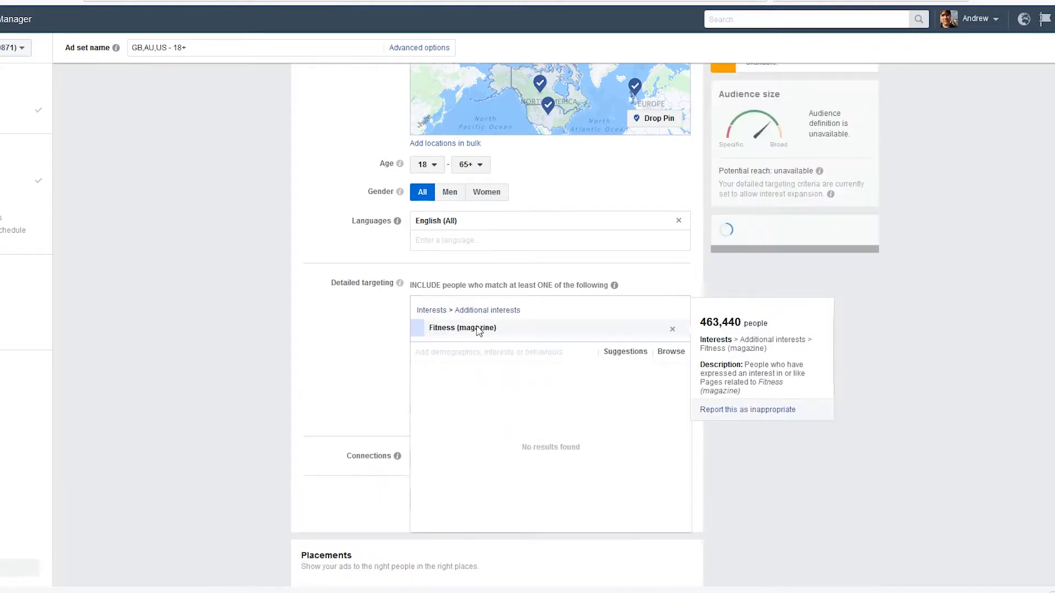
# Copy Gunnar Peterson from the Notepad keyword list and add it as a detailed targeting interest.
pyautogui.hotkey('alt', 'Tab')
pyautogui.moveTo(916, 247); pyautogui.dragTo(835, 249)
pyautogui.hotkey('ctrl', 'c')
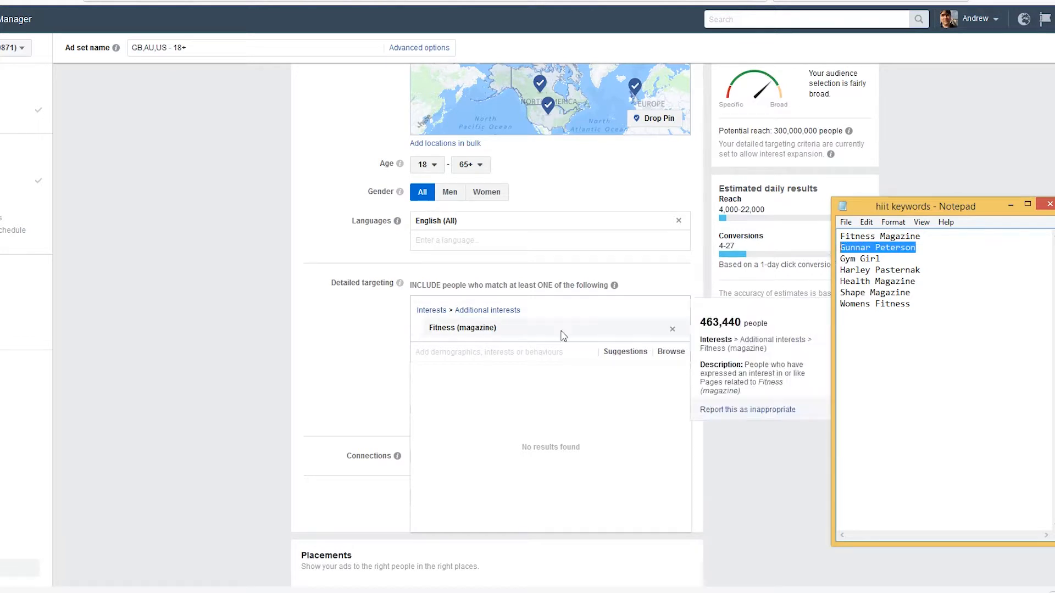
pyautogui.click(502, 354)
pyautogui.hotkey('ctrl', 'v')
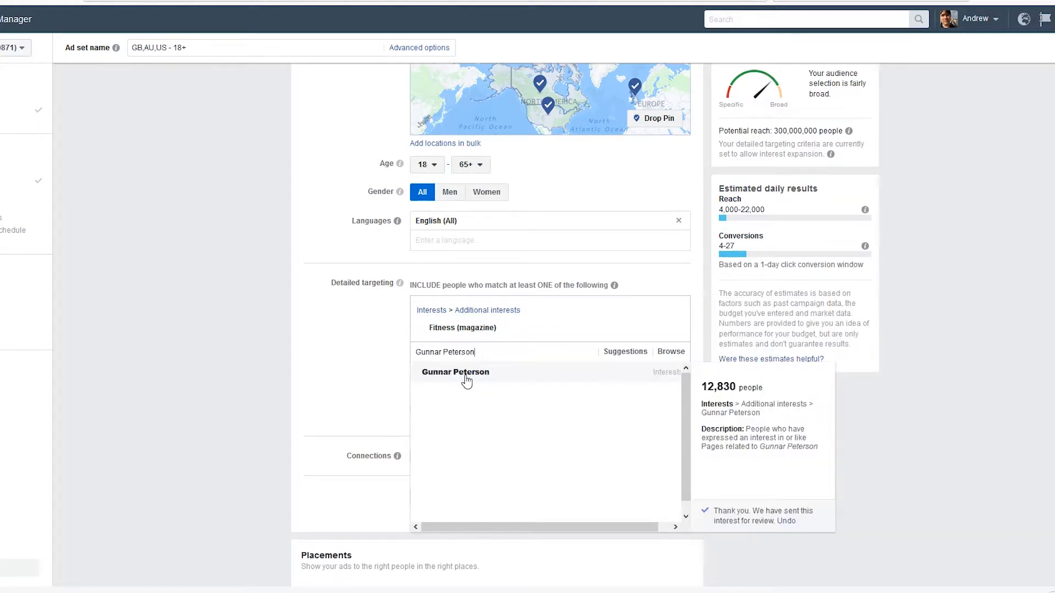
pyautogui.click(466, 379)
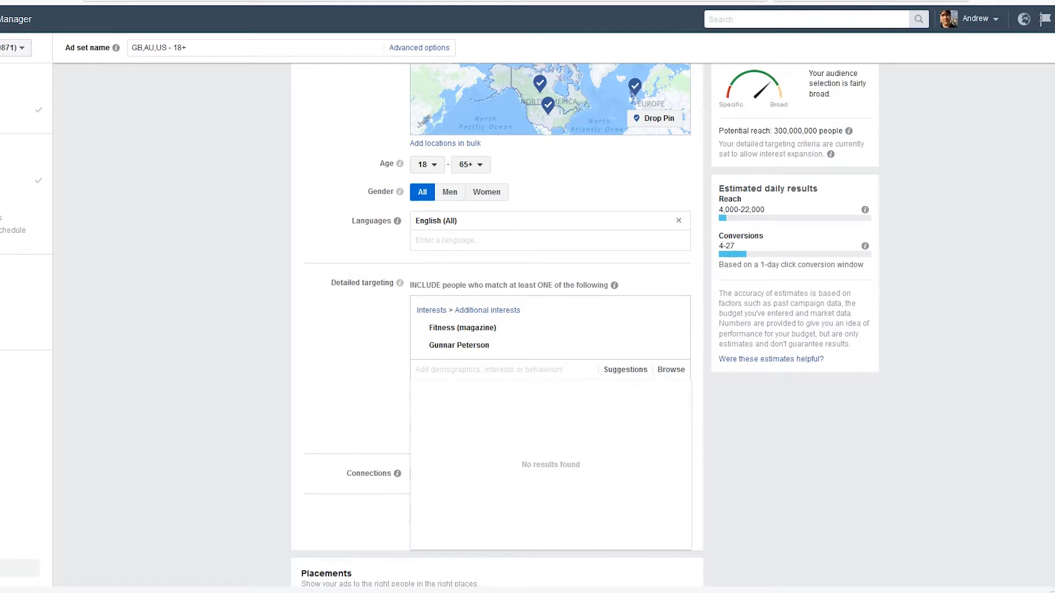
# Copy Gym Girl from the Notepad keyword list and add it as a detailed targeting interest.
pyautogui.hotkey('alt', 'Tab')
pyautogui.moveTo(883, 258); pyautogui.dragTo(840, 258)
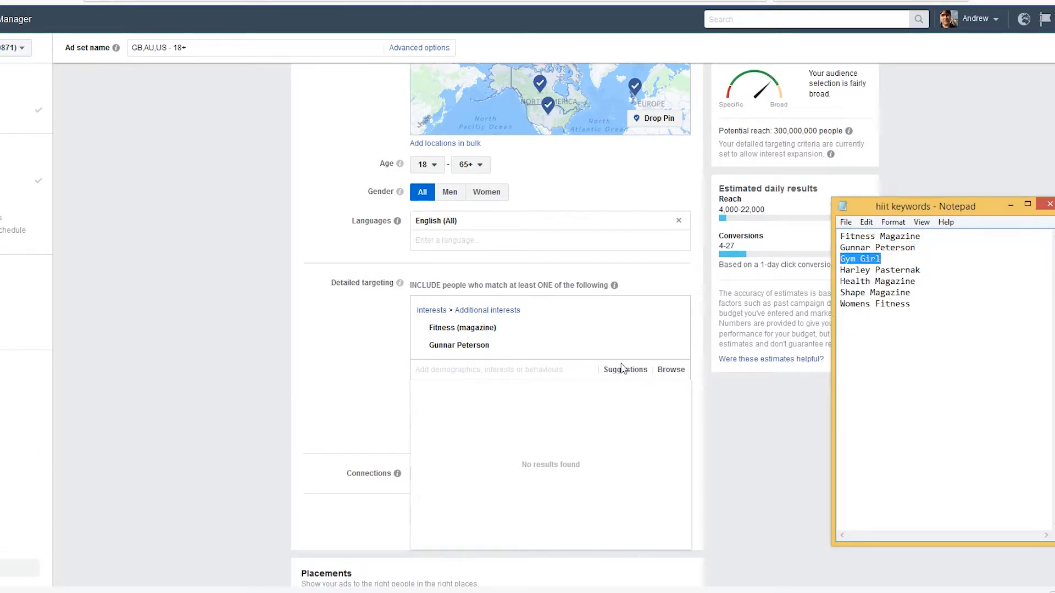
pyautogui.hotkey('ctrl', 'c')
pyautogui.click(466, 368)
pyautogui.hotkey('ctrl', 'v')
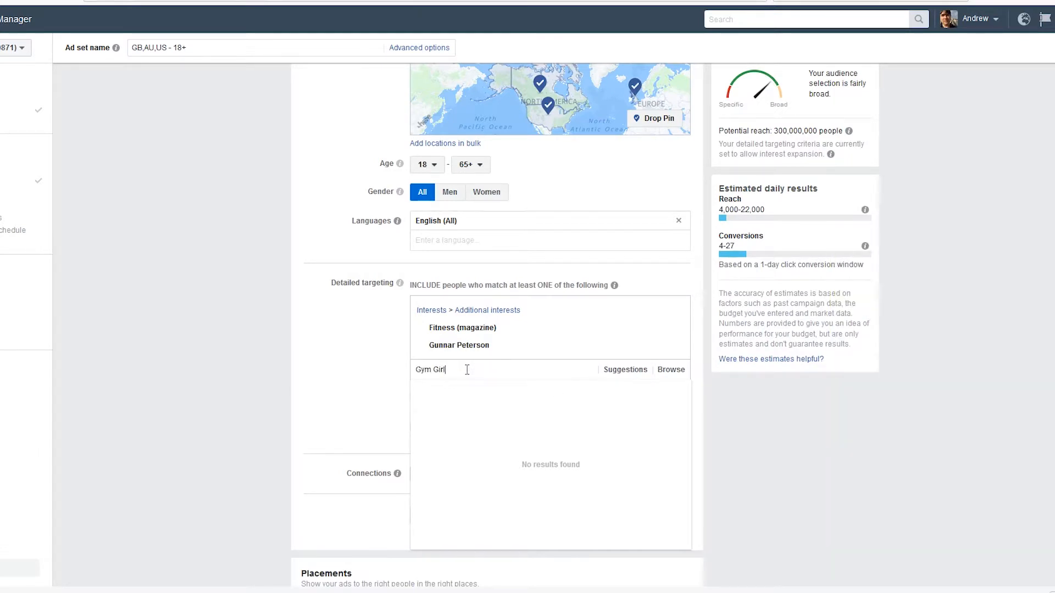
pyautogui.click(451, 398)
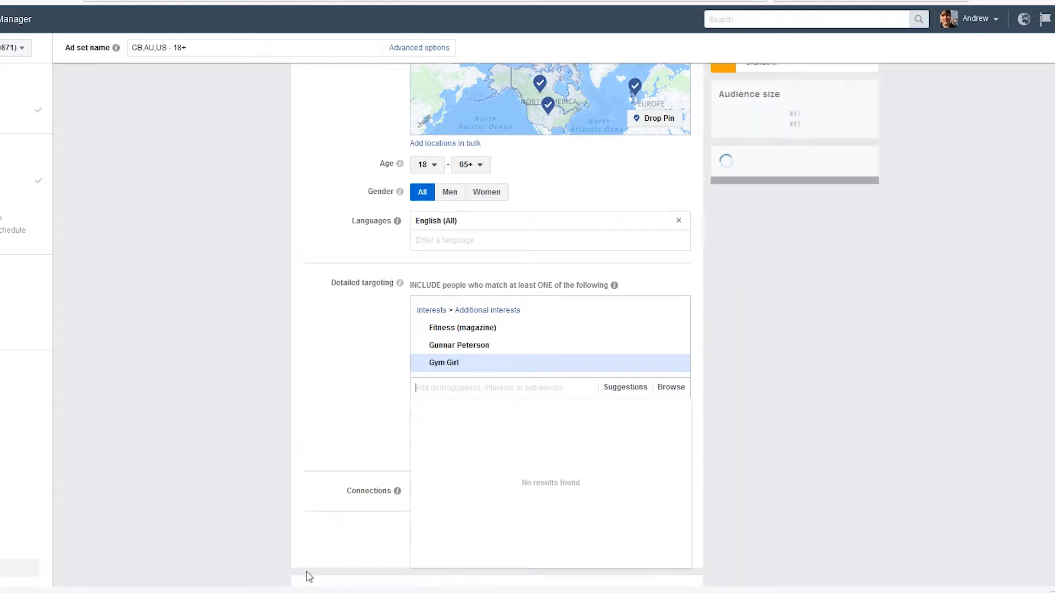
# Copy Harley Pasternak from the Notepad keyword list and add it as a detailed targeting interest.
pyautogui.hotkey('alt', 'Tab')
pyautogui.moveTo(935, 269); pyautogui.dragTo(802, 277)
pyautogui.hotkey('ctrl', 'c')
pyautogui.click(470, 386)
pyautogui.hotkey('ctrl', 'v')
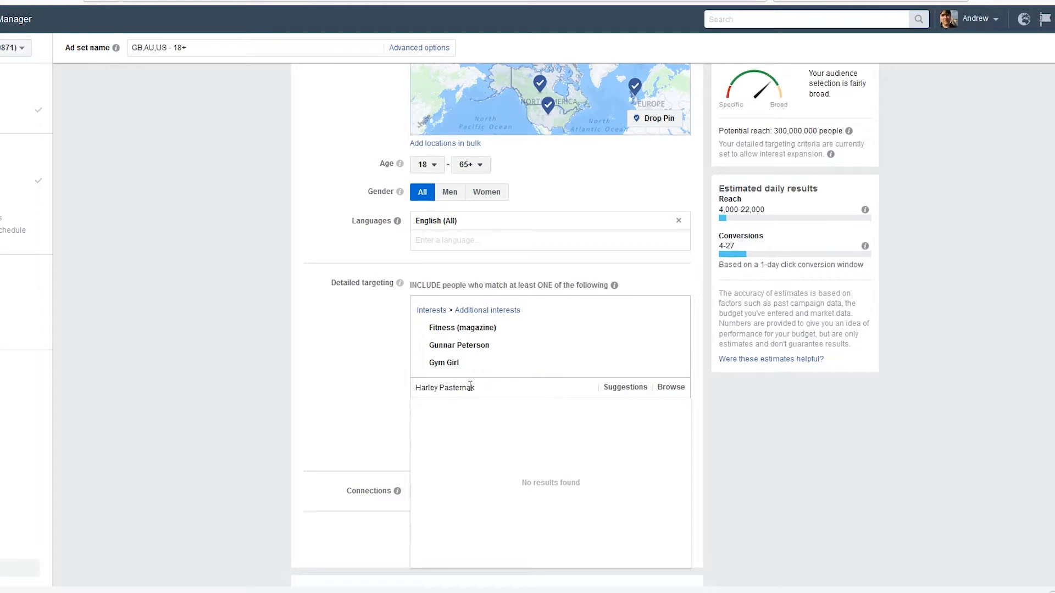
pyautogui.click(470, 406)
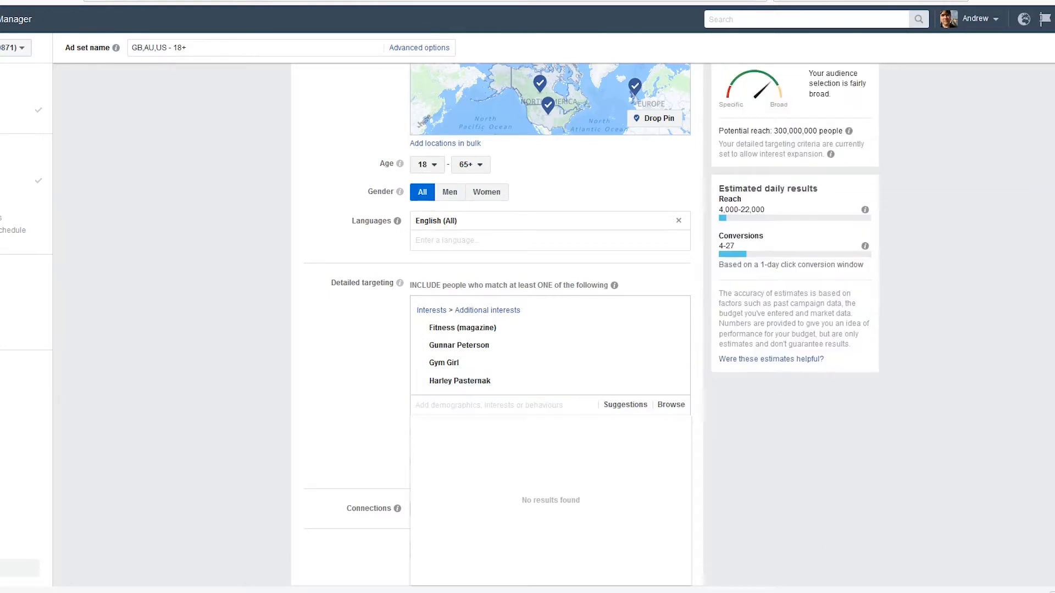
# Copy Health Magazine from the Notepad keyword list and add the Health (magazine) interest to the detailed targeting.
pyautogui.hotkey('alt', 'Tab')
pyautogui.click(831, 292)
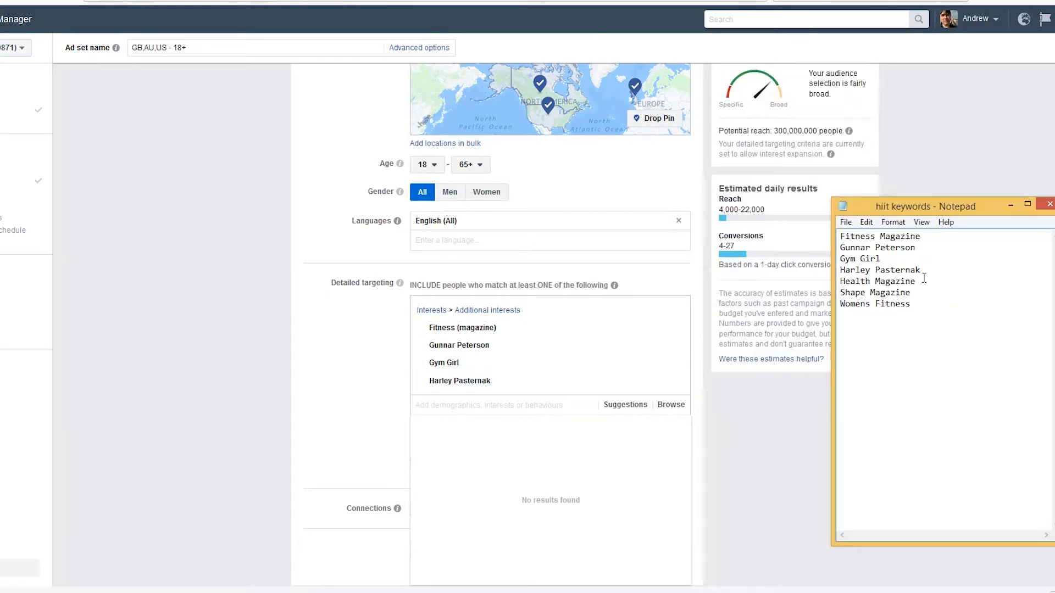
pyautogui.moveTo(921, 280); pyautogui.dragTo(841, 281)
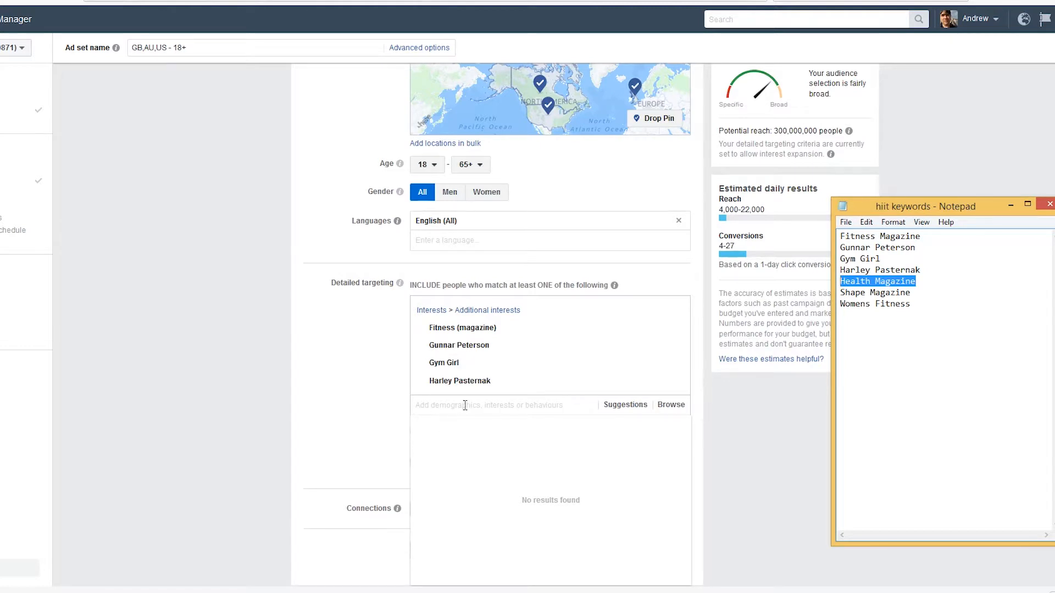
pyautogui.click(465, 408)
pyautogui.hotkey('ctrl', 'v')
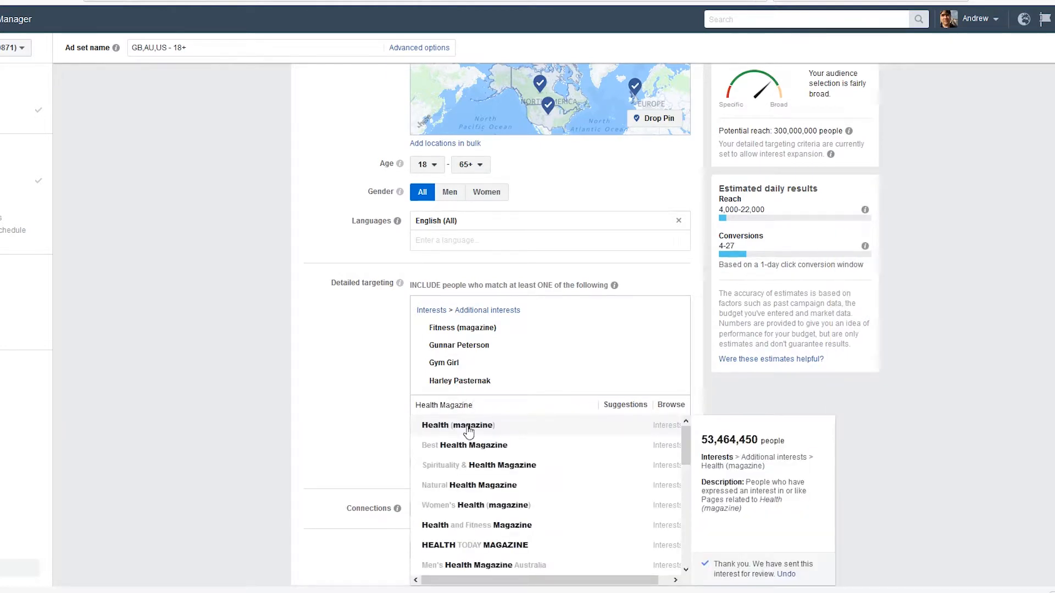
pyautogui.click(468, 431)
# Copy Shape Magazine from the Notepad keyword list and add the Shape (magazine) interest to the detailed targeting.
pyautogui.hotkey('alt', 'Tab')
pyautogui.click(910, 293)
pyautogui.moveTo(909, 295); pyautogui.dragTo(841, 294)
pyautogui.click(496, 423)
pyautogui.hotkey('ctrl', 'v')
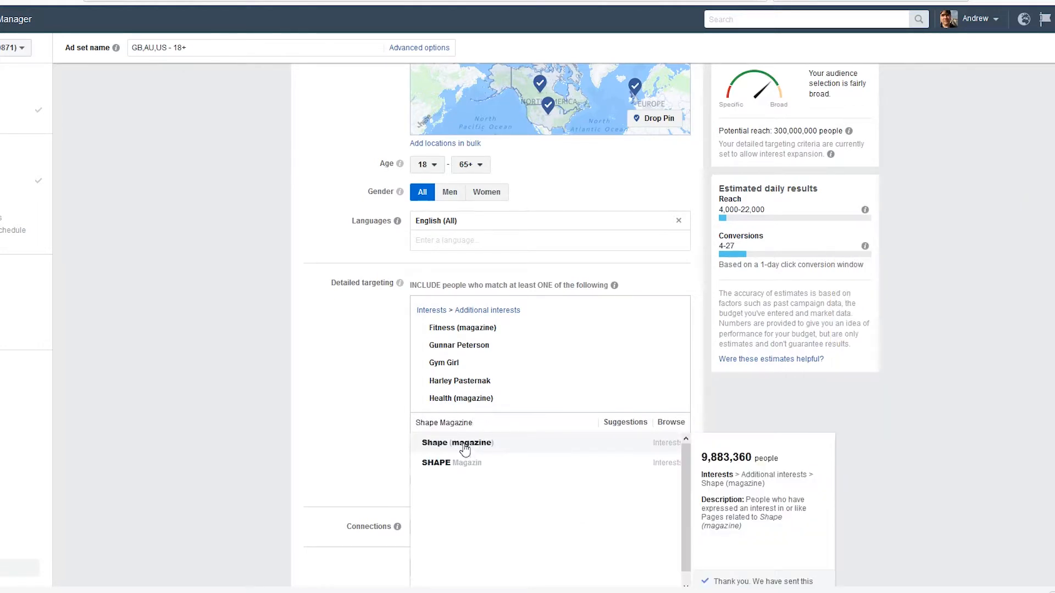
pyautogui.click(440, 441)
# Copy Womens Fitness from the Notepad keyword list and add the Women's Fitness Magazine interest to the detailed targeting.
pyautogui.hotkey('alt', 'Tab')
pyautogui.moveTo(921, 303); pyautogui.dragTo(840, 304)
pyautogui.hotkey('ctrl', 'c')
pyautogui.click(486, 440)
pyautogui.hotkey('ctrl', 'v')
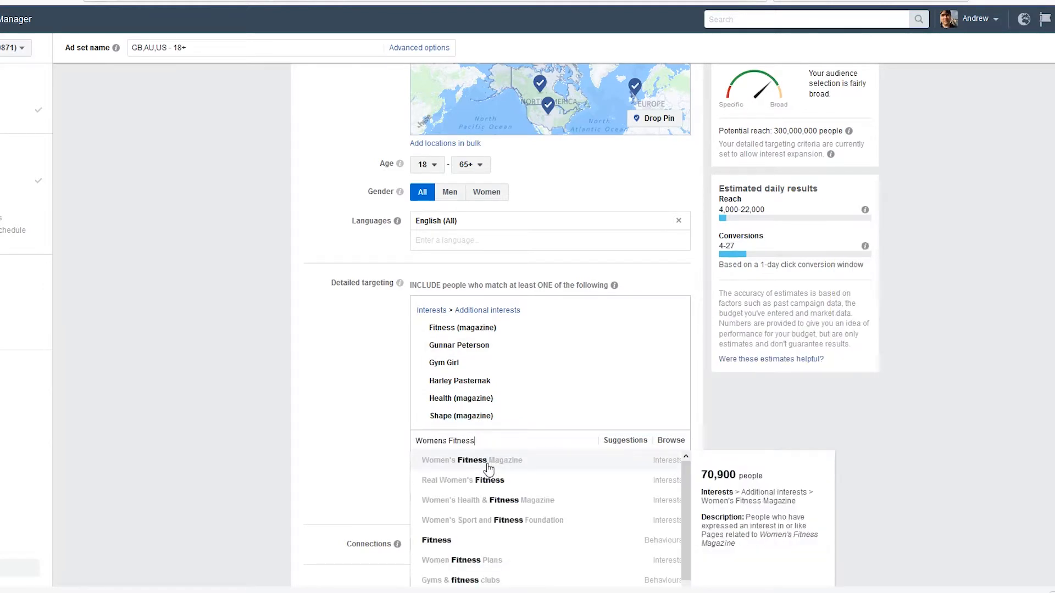
pyautogui.click(487, 461)
pyautogui.click(811, 402)
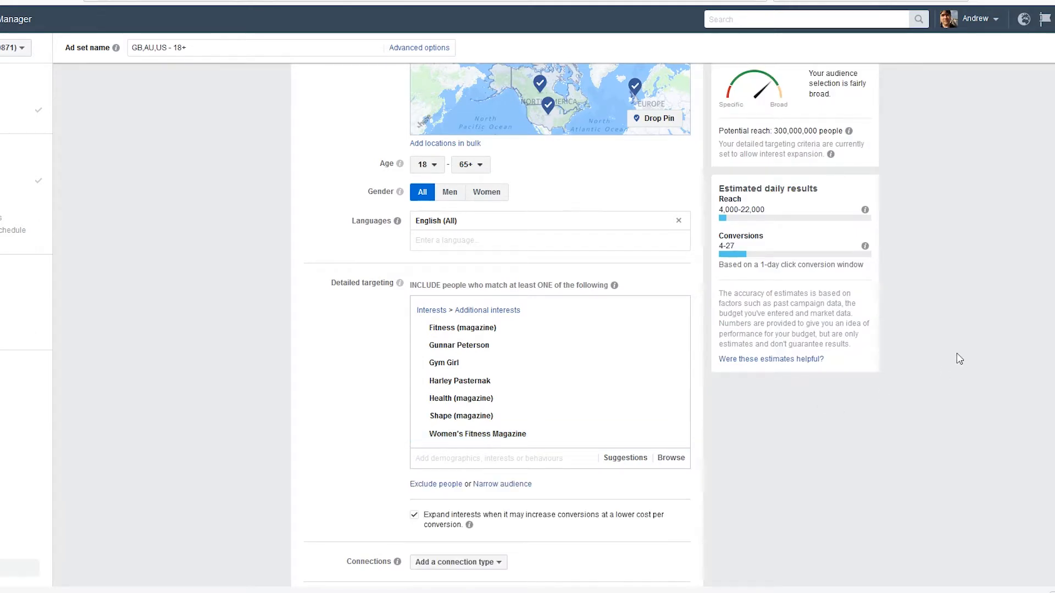
# Switch the ad set's placements from automatic to Edit placements.
pyautogui.scroll(-1, 551, 324)
pyautogui.scroll(-3, 497, 324)
pyautogui.scroll(-3, 638, 270)
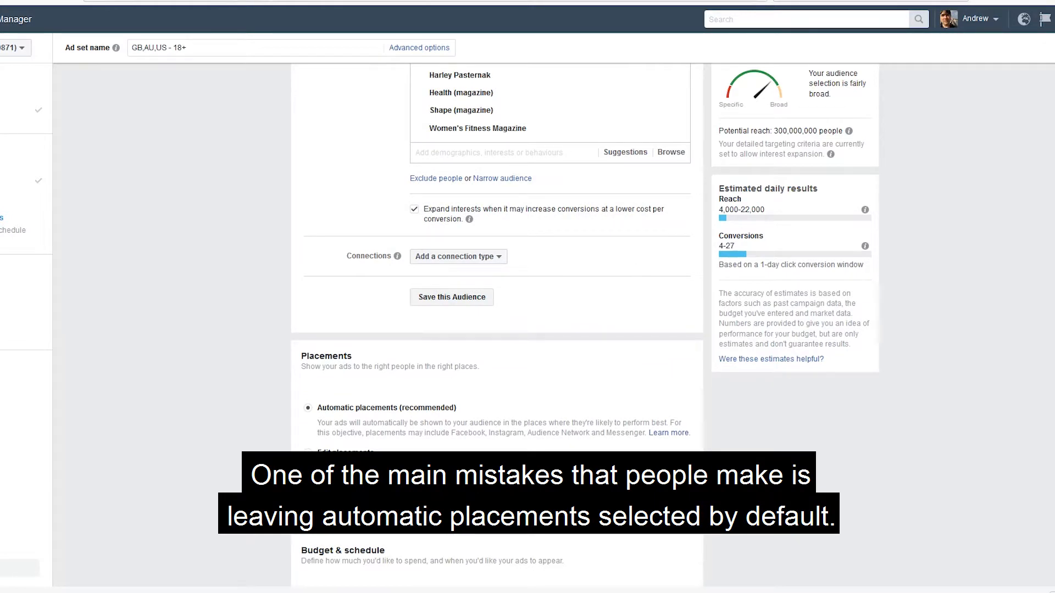
pyautogui.scroll(-4, 413, 206)
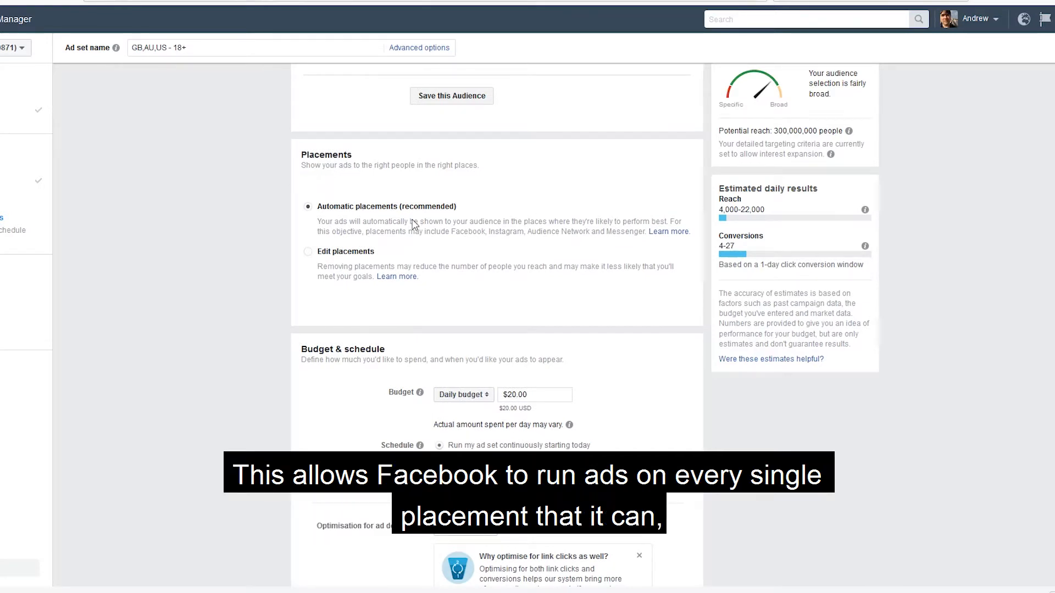
pyautogui.click(307, 251)
# Keep all device types and exclude the Instagram, Audience Network and Messenger placements.
pyautogui.scroll(-3, 508, 352)
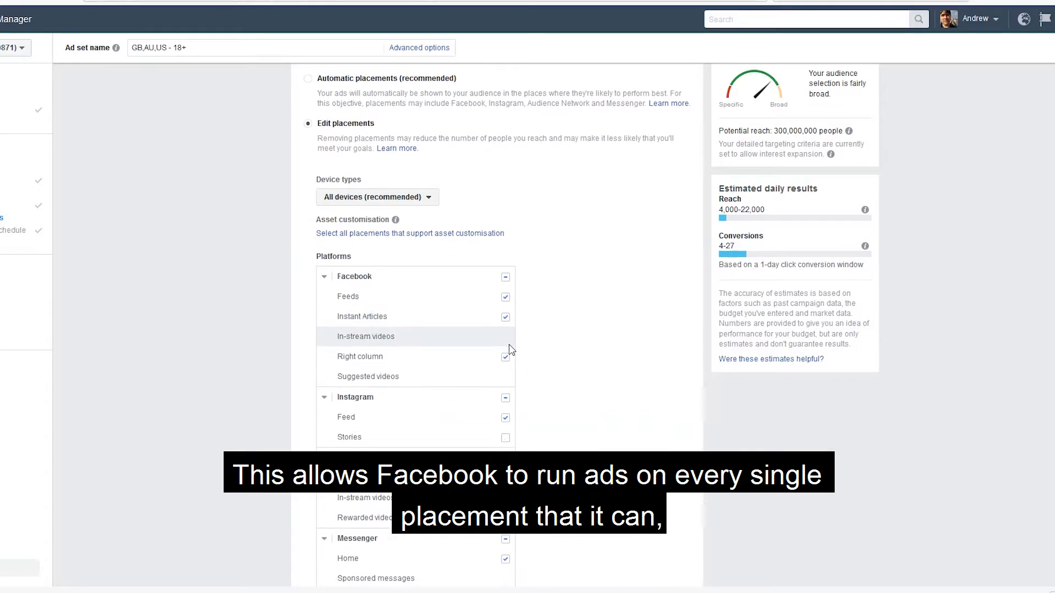
pyautogui.scroll(-2, 511, 350)
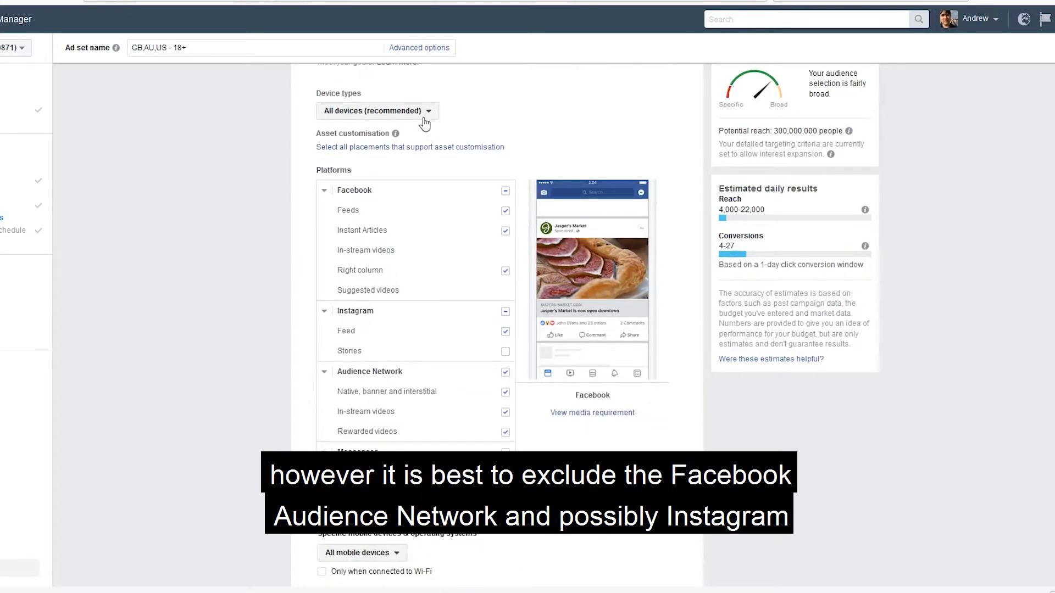
pyautogui.click(424, 117)
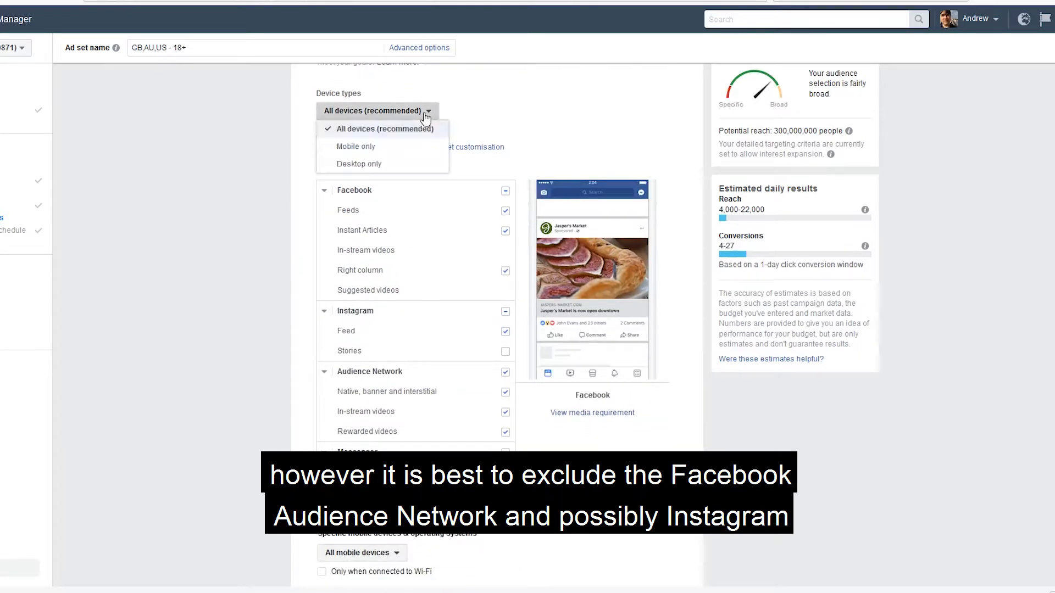
pyautogui.click(499, 115)
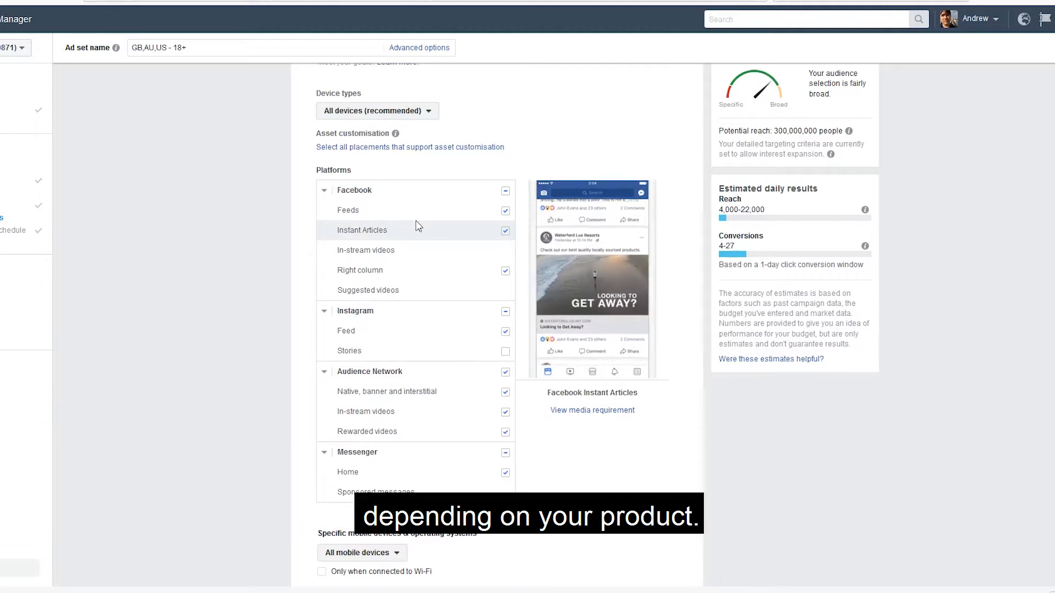
pyautogui.click(506, 313)
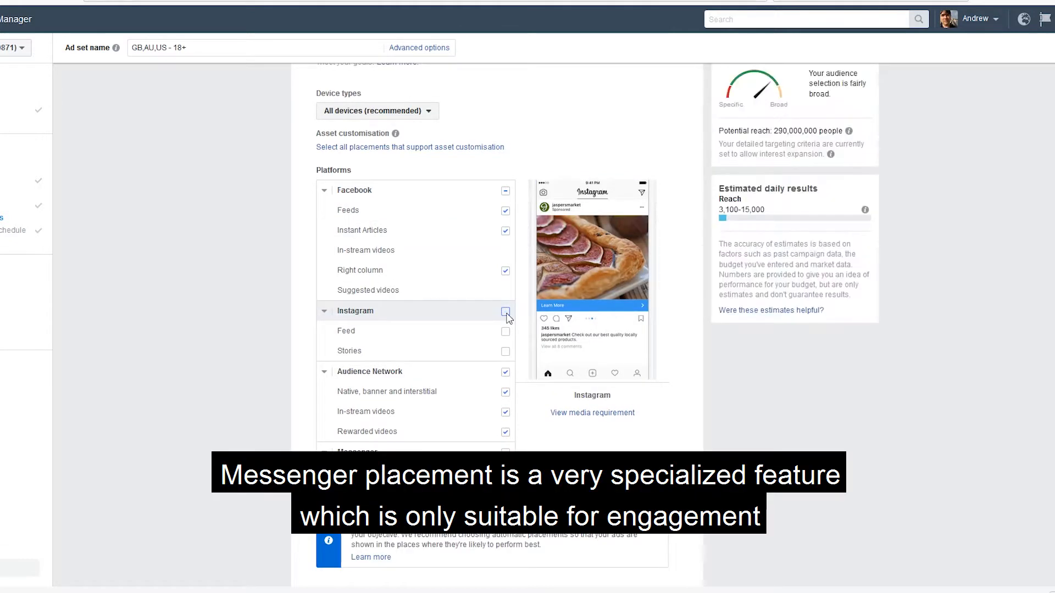
pyautogui.click(506, 372)
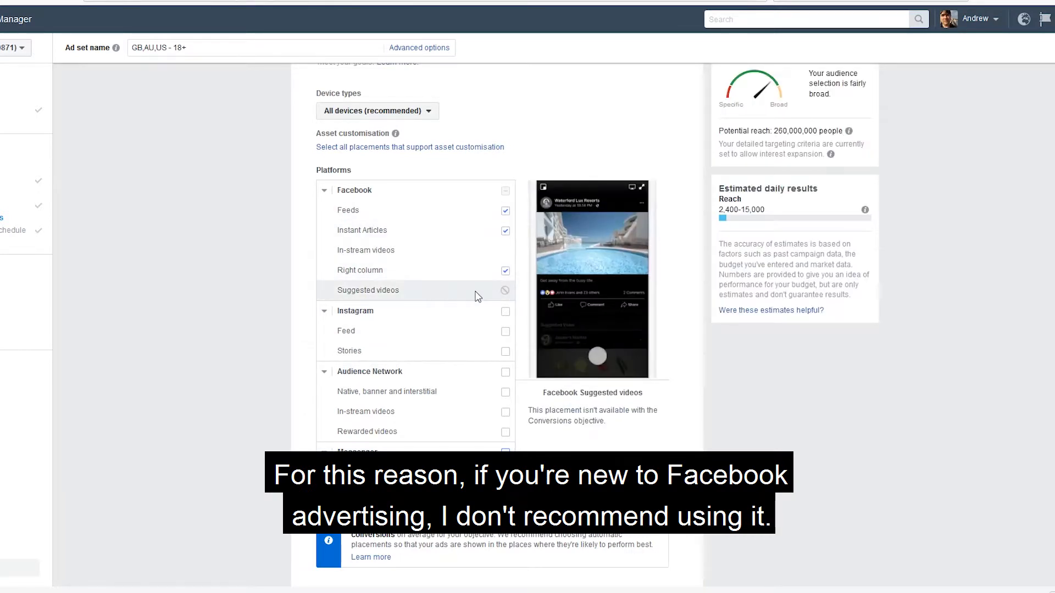
# Set the ad set's daily budget to $10.00.
pyautogui.scroll(-4, 495, 318)
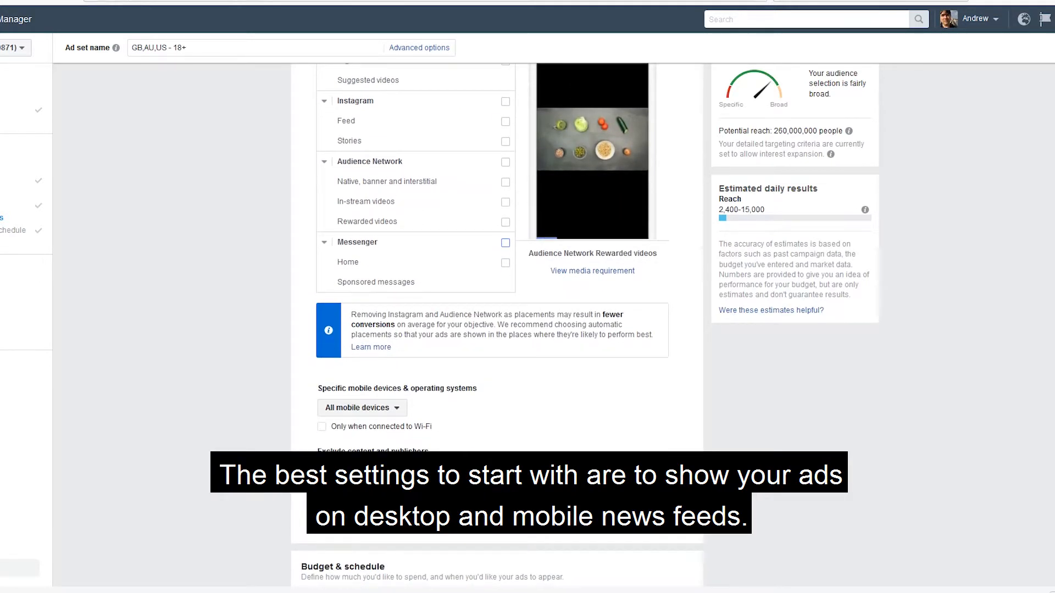
pyautogui.scroll(-1, 497, 324)
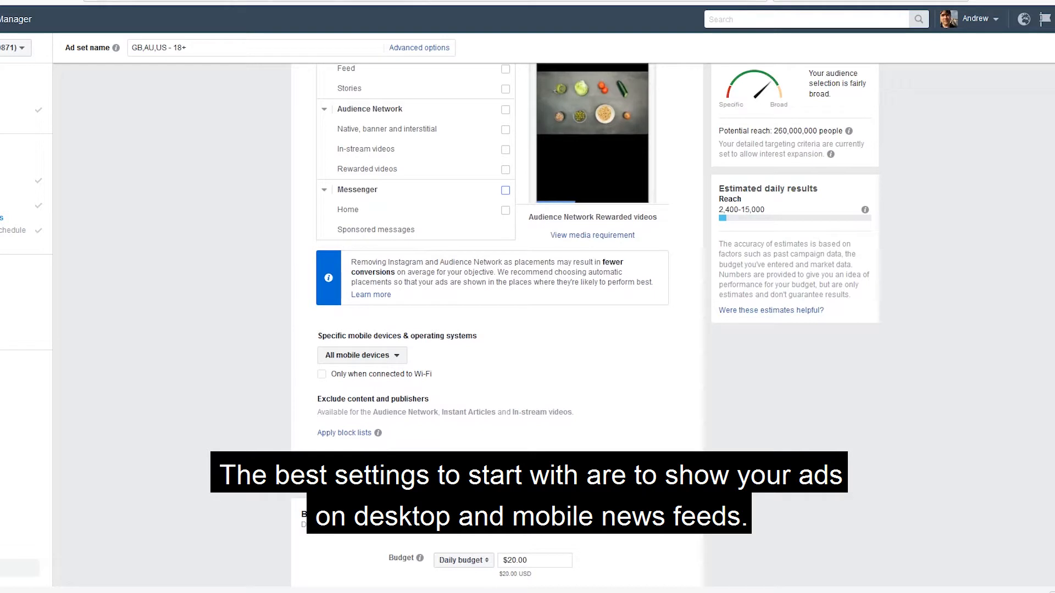
pyautogui.scroll(-4, 498, 324)
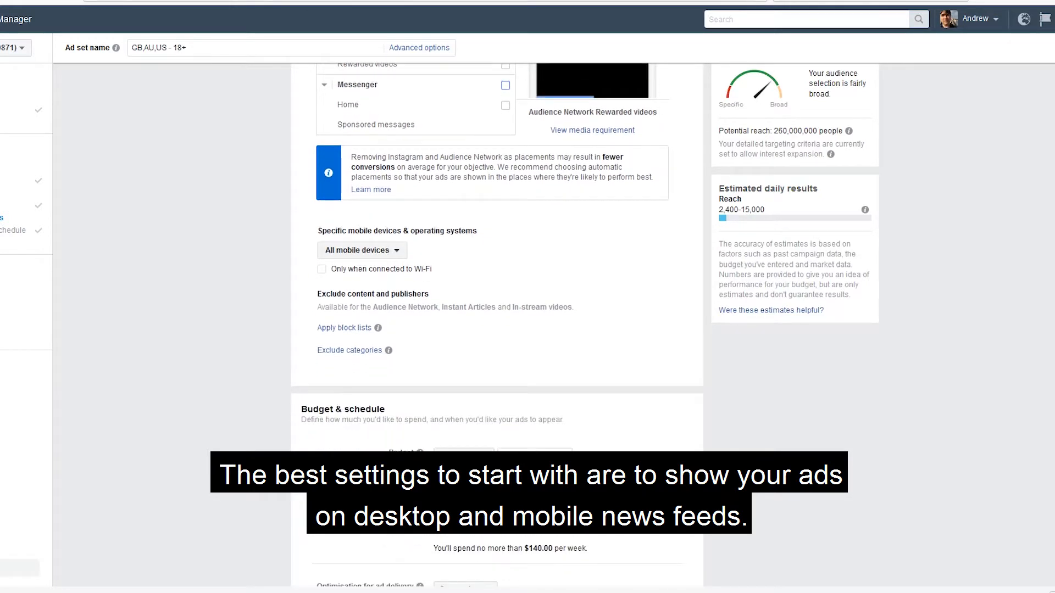
pyautogui.scroll(-1, 506, 299)
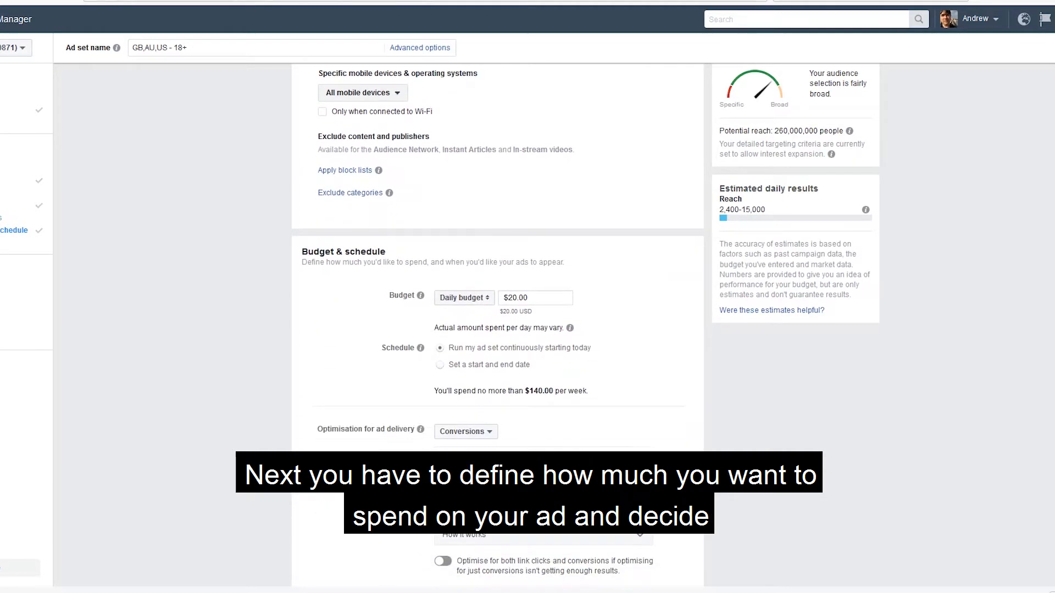
pyautogui.click(514, 298)
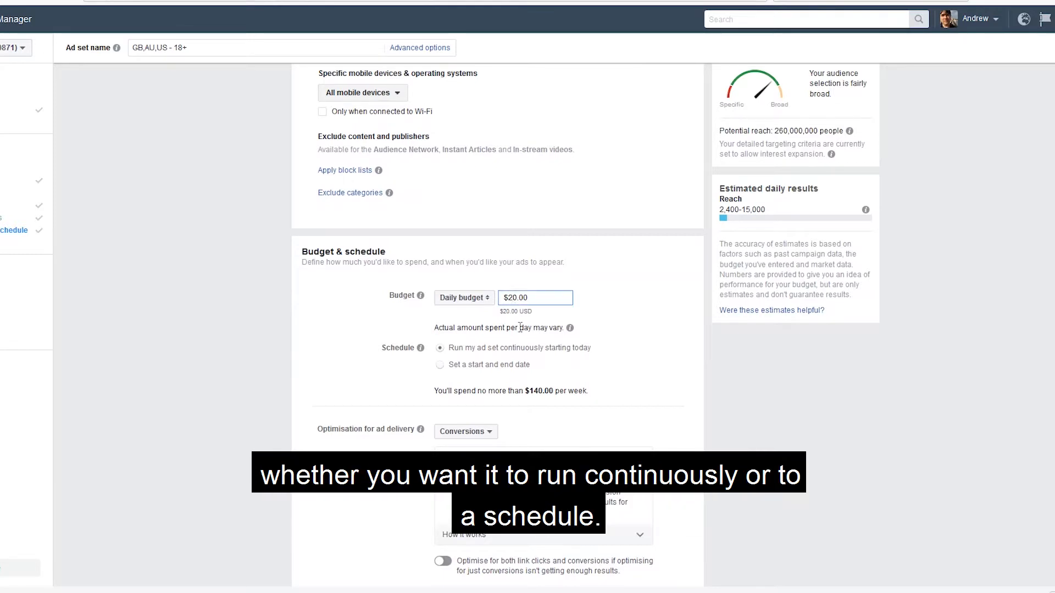
pyautogui.press('BackSpace')
pyautogui.write('1')
pyautogui.click(605, 310)
# Leave the remaining delivery settings at their defaults, continue to the ad setup and choose the Single image format.
pyautogui.scroll(-2, 615, 311)
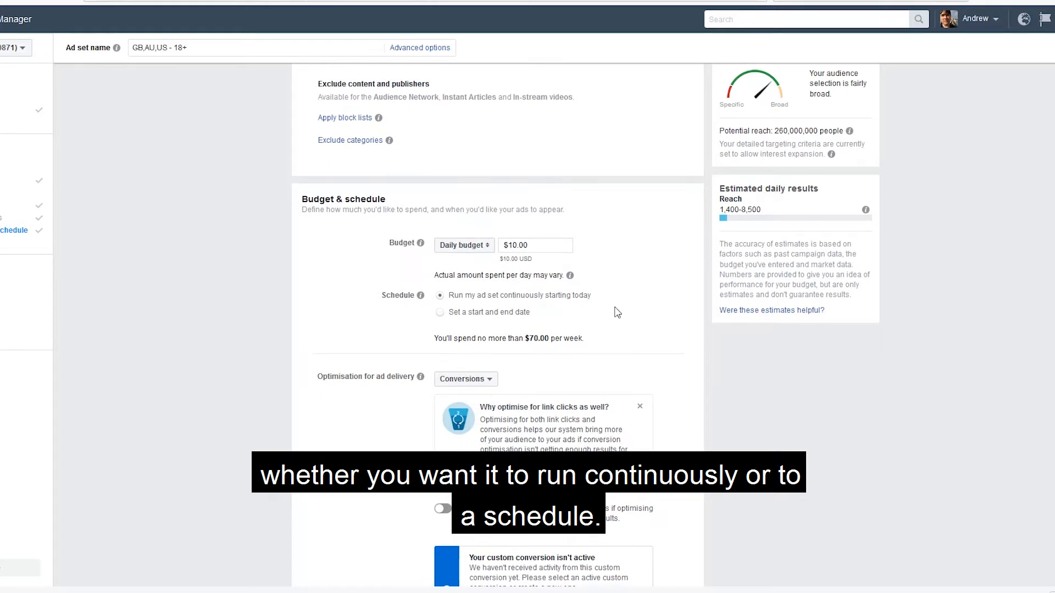
pyautogui.scroll(-2, 616, 311)
pyautogui.scroll(-3, 616, 308)
pyautogui.scroll(-3, 616, 310)
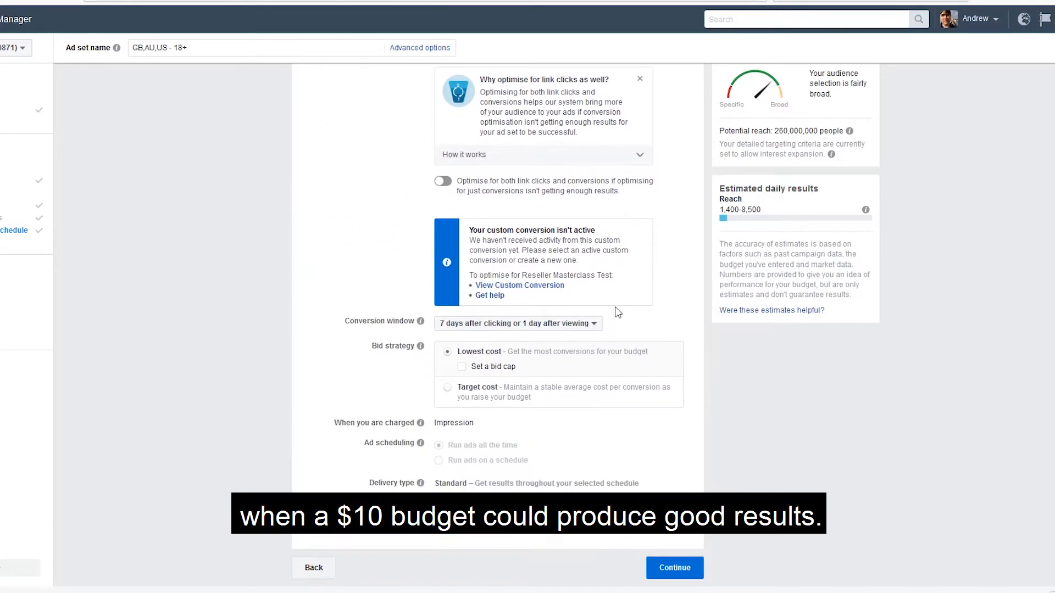
pyautogui.click(684, 574)
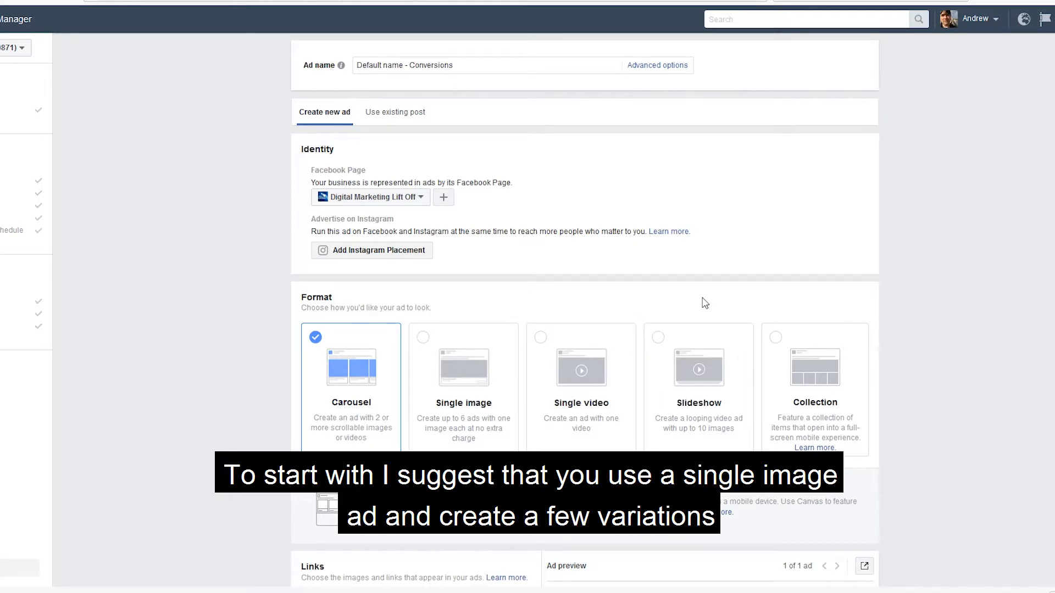
pyautogui.click(422, 340)
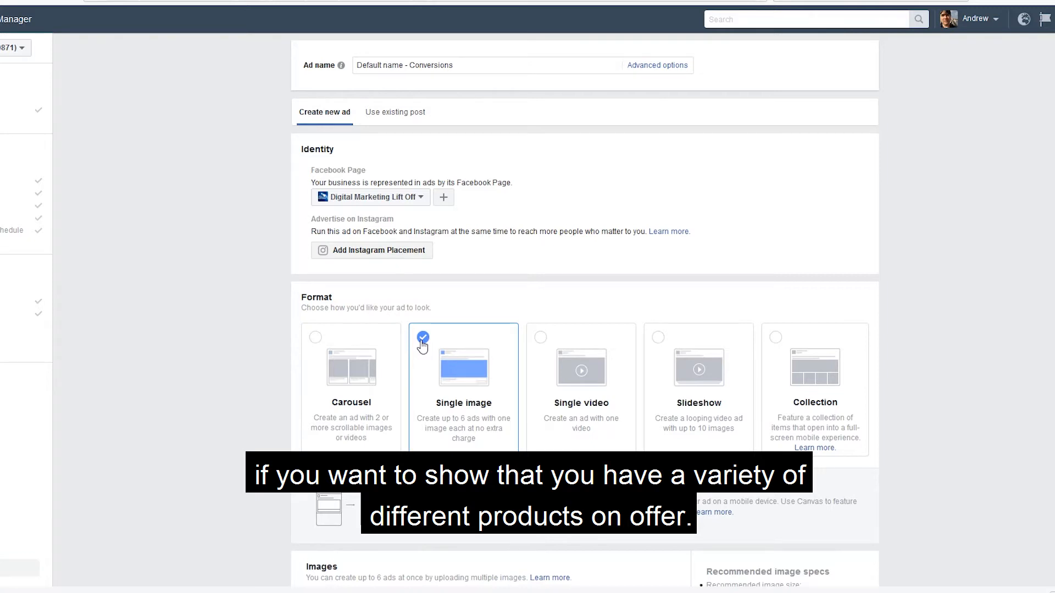
# Search the free stock images for hiit and add the photo of a person stretching a leg in a studio.
pyautogui.scroll(-6, 585, 322)
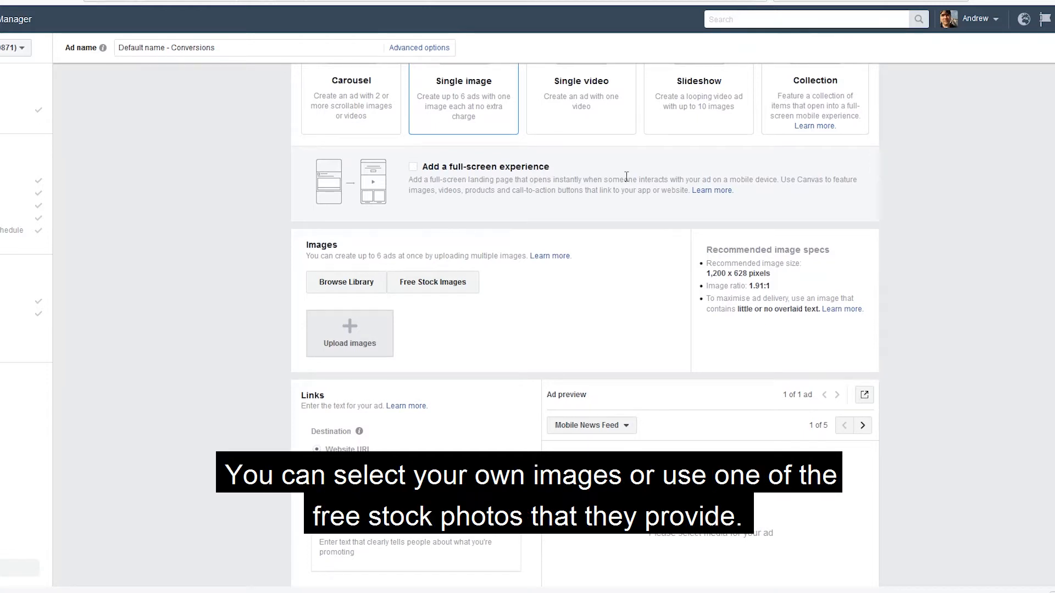
pyautogui.click(433, 283)
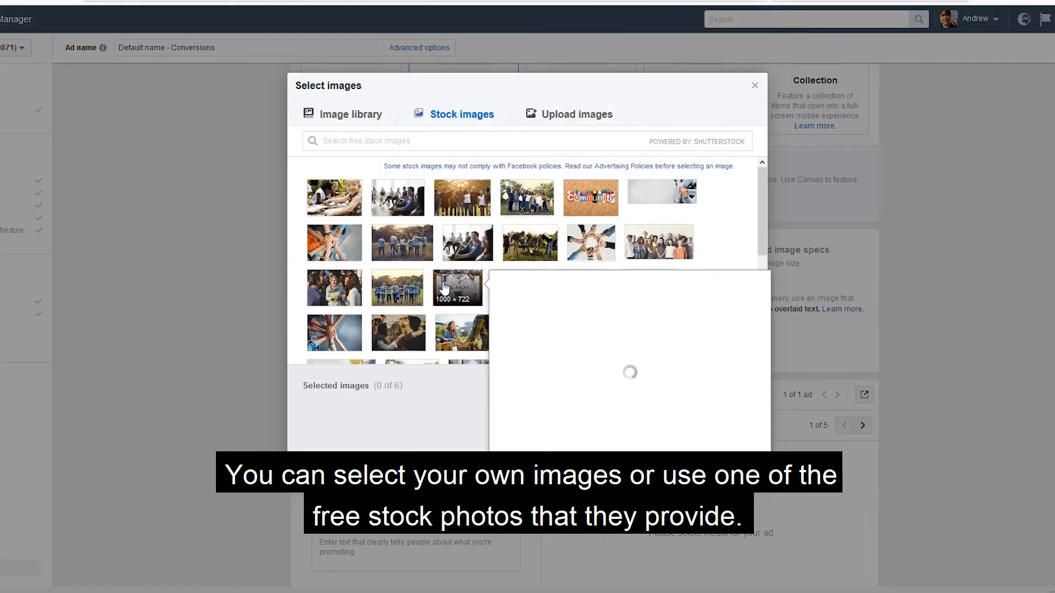
pyautogui.click(399, 144)
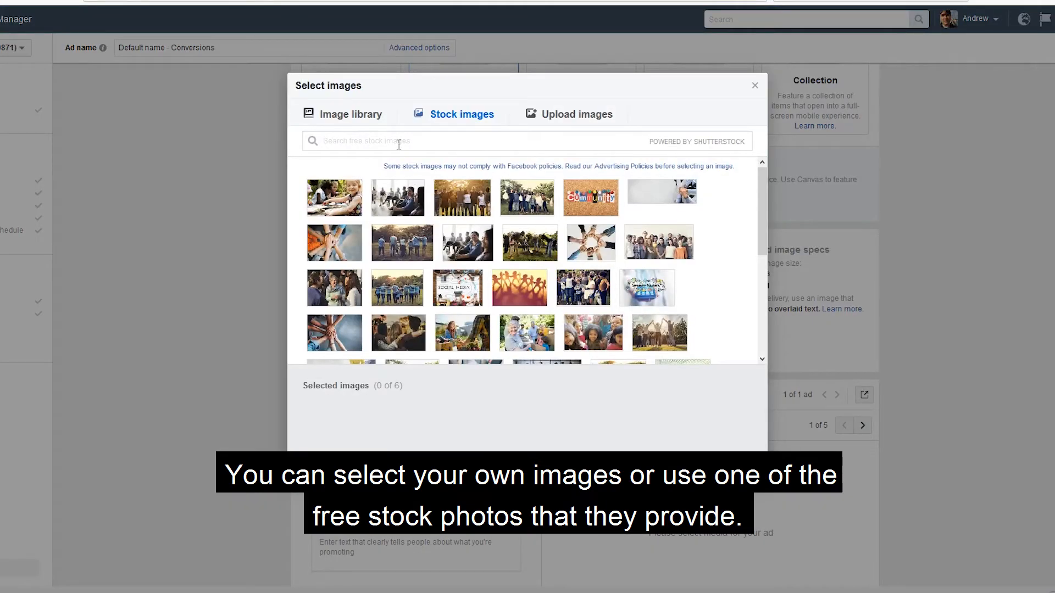
pyautogui.write('hiit')
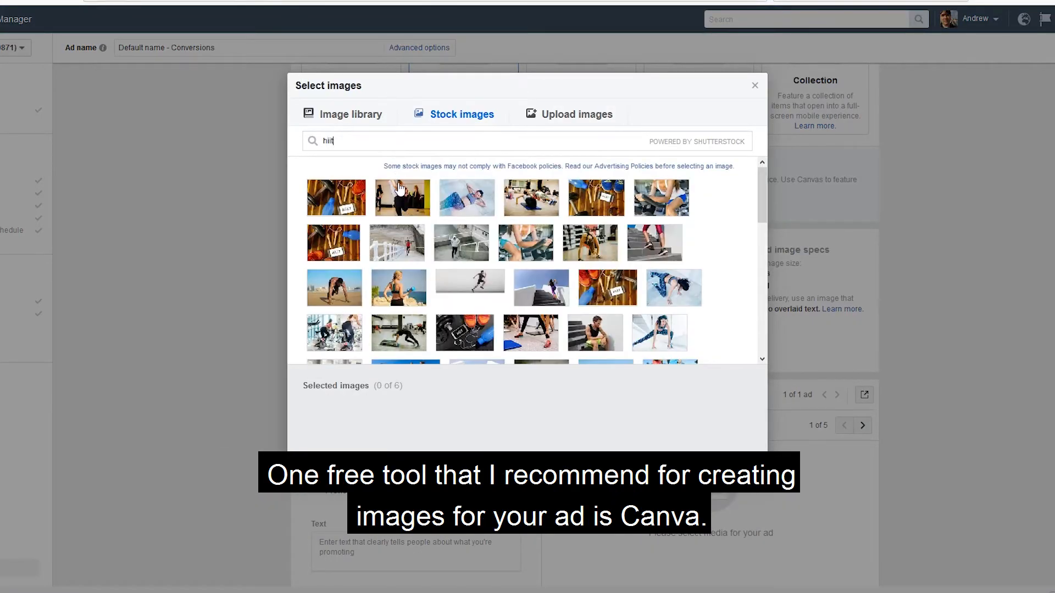
pyautogui.click(399, 194)
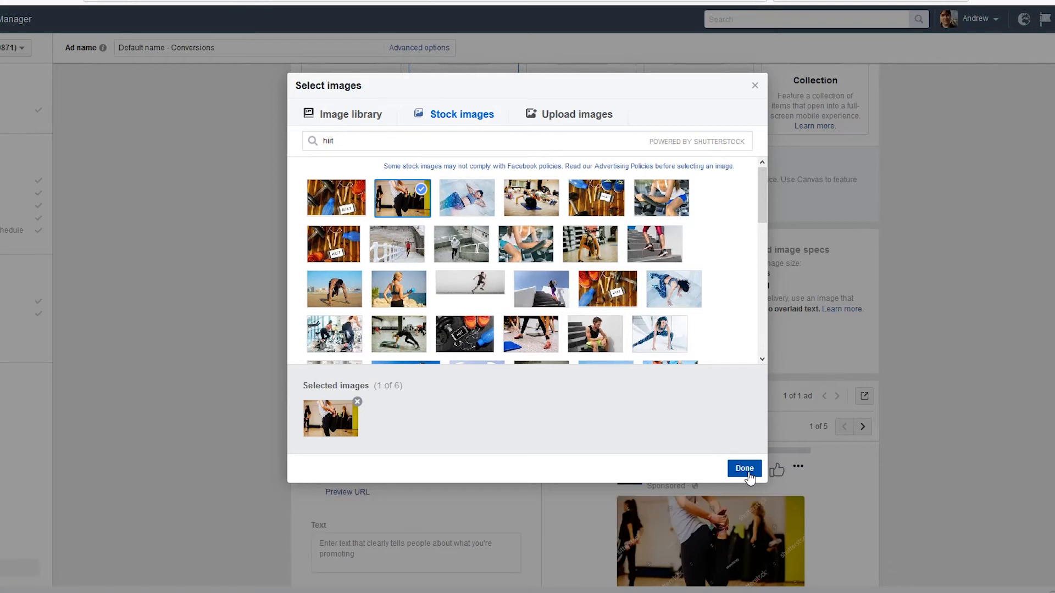
pyautogui.click(746, 469)
# Set the ad's destination website URL to resellermasterclass.com.
pyautogui.scroll(-3, 726, 334)
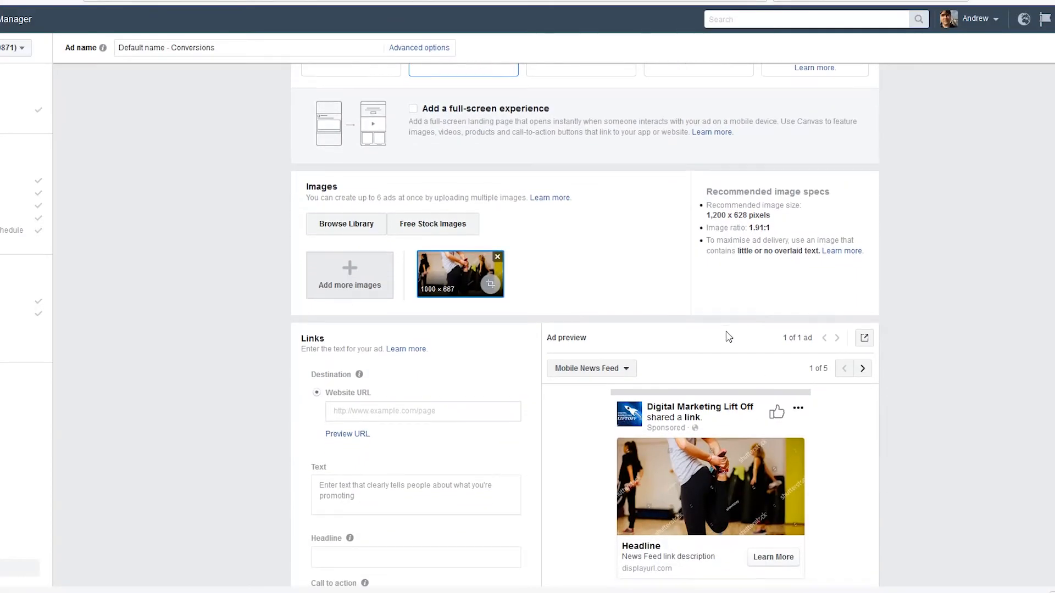
pyautogui.scroll(-2, 726, 332)
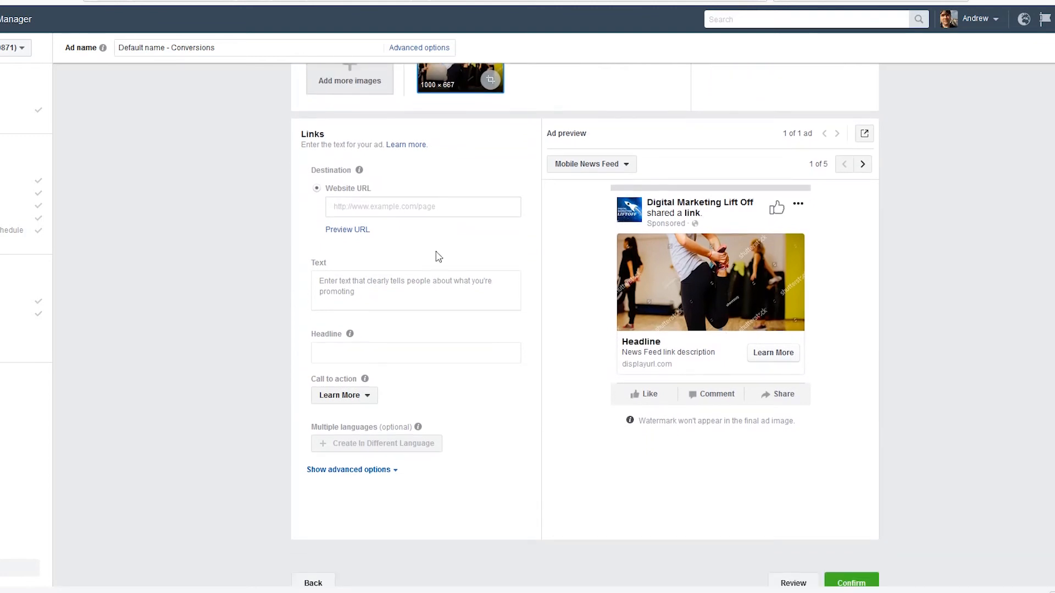
pyautogui.click(412, 207)
pyautogui.write('re')
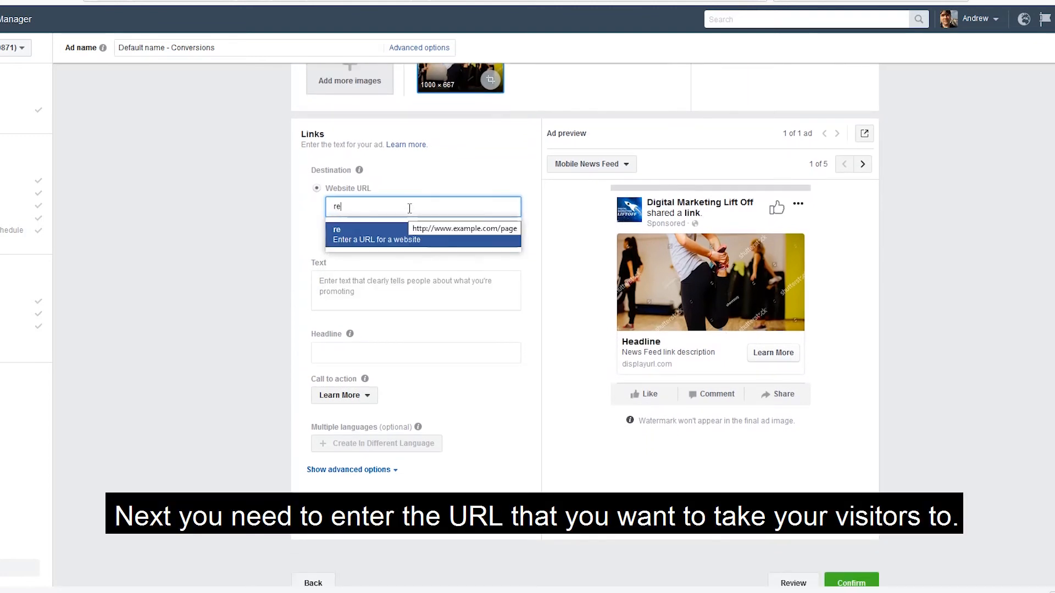
pyautogui.write('sellermasterclass.com')
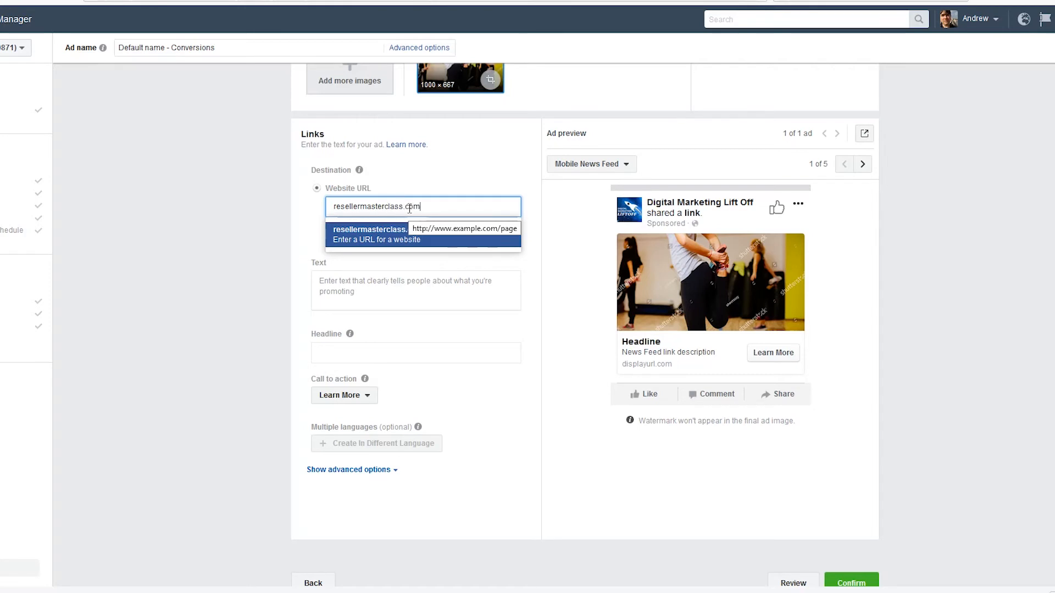
pyautogui.click(501, 182)
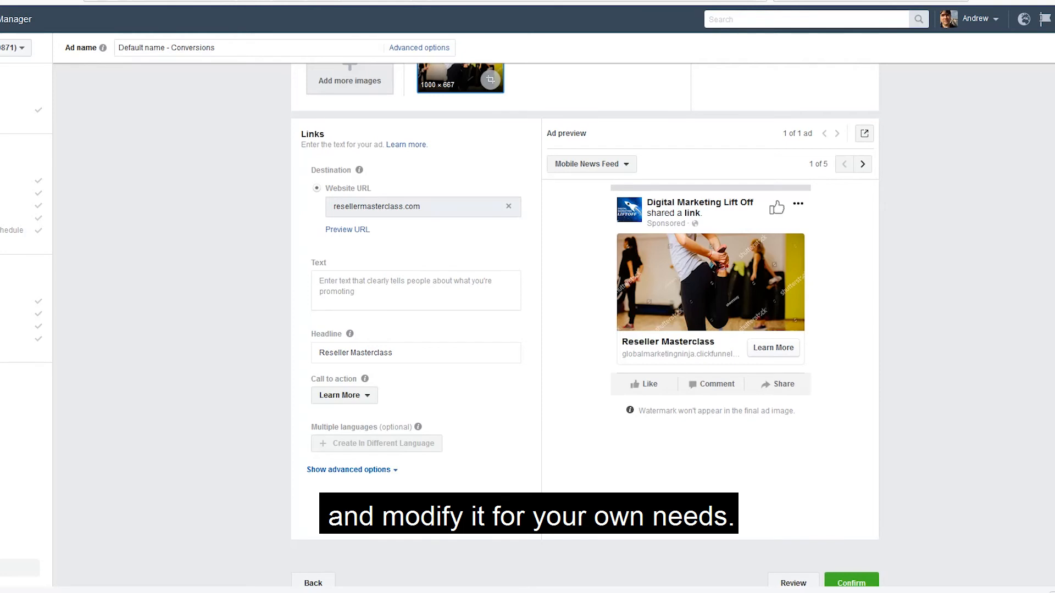
# Copy the two-line description of the free HIIT diet plan from the hiit keywords Notepad file into the ad's text.
pyautogui.click(627, 591)
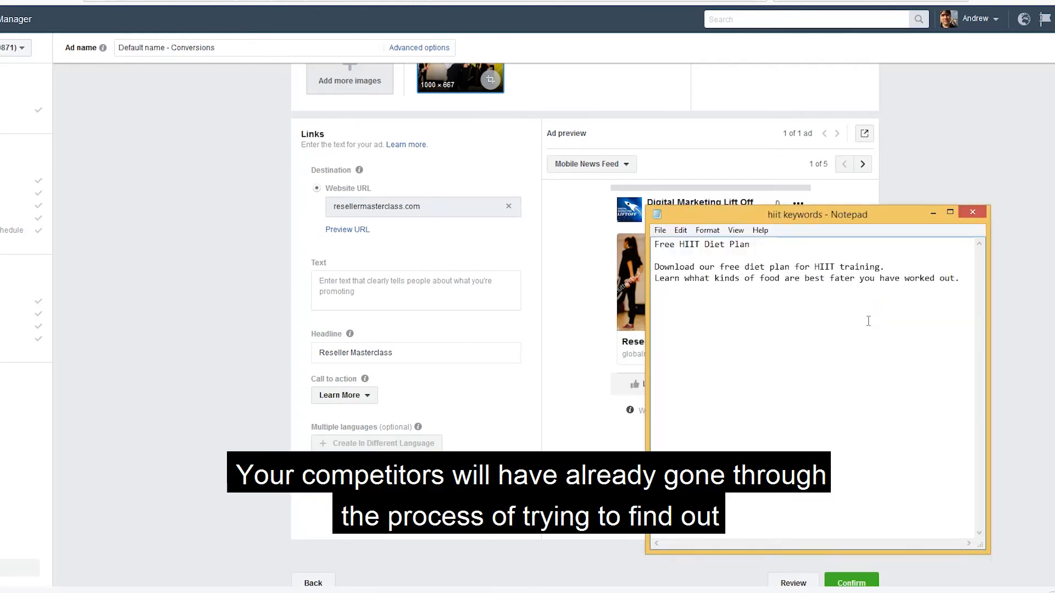
pyautogui.moveTo(947, 278); pyautogui.dragTo(654, 268)
pyautogui.hotkey('ctrl', 'c')
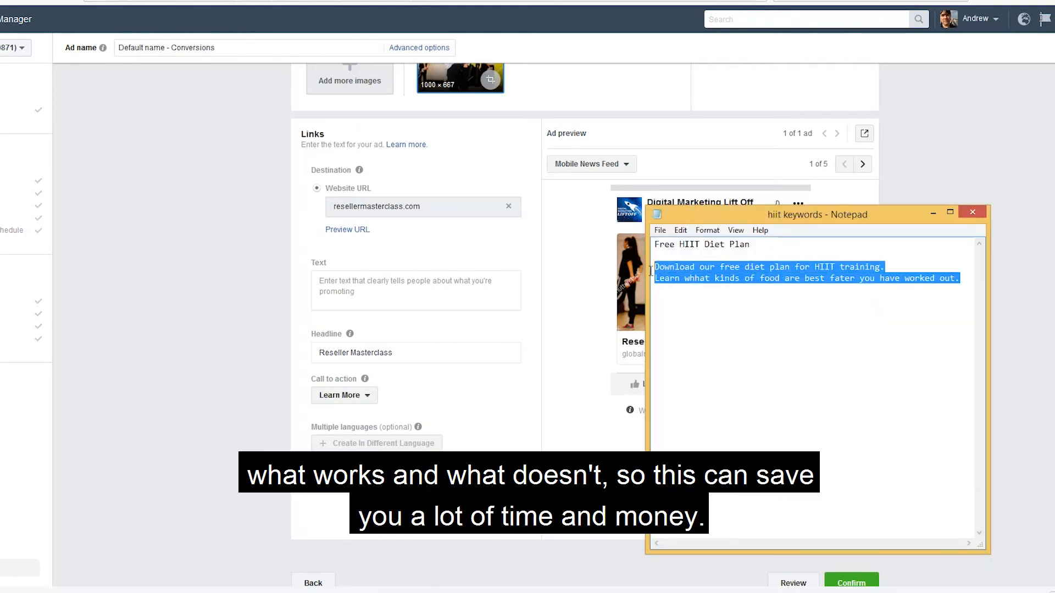
pyautogui.click(349, 291)
pyautogui.hotkey('ctrl', 'v')
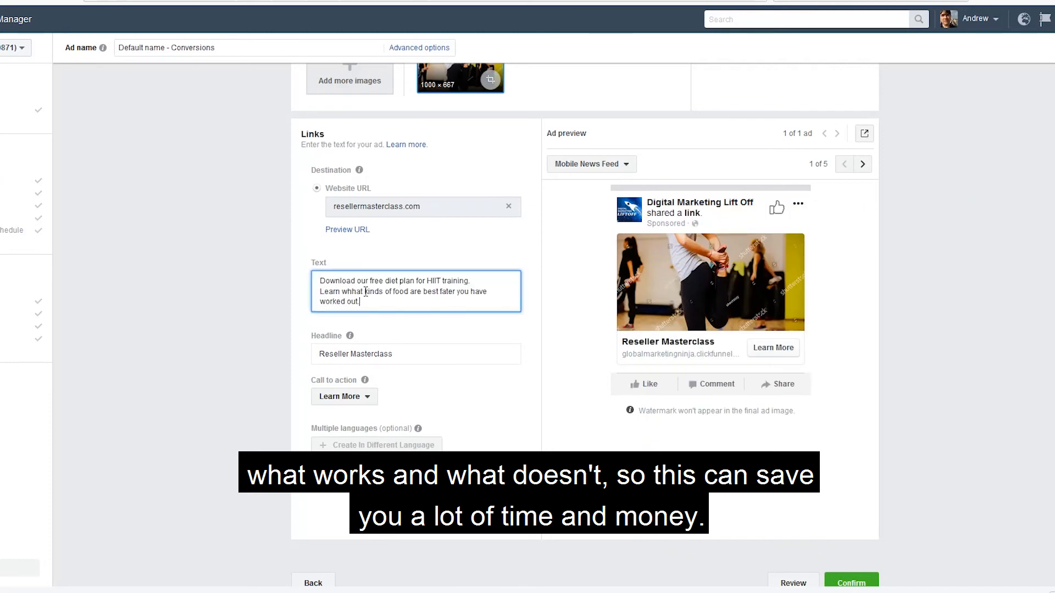
# Replace the ad's headline with "Free HIIT Diet Plan", copied from the hiit keywords Notepad file.
pyautogui.click(411, 591)
pyautogui.click(762, 244)
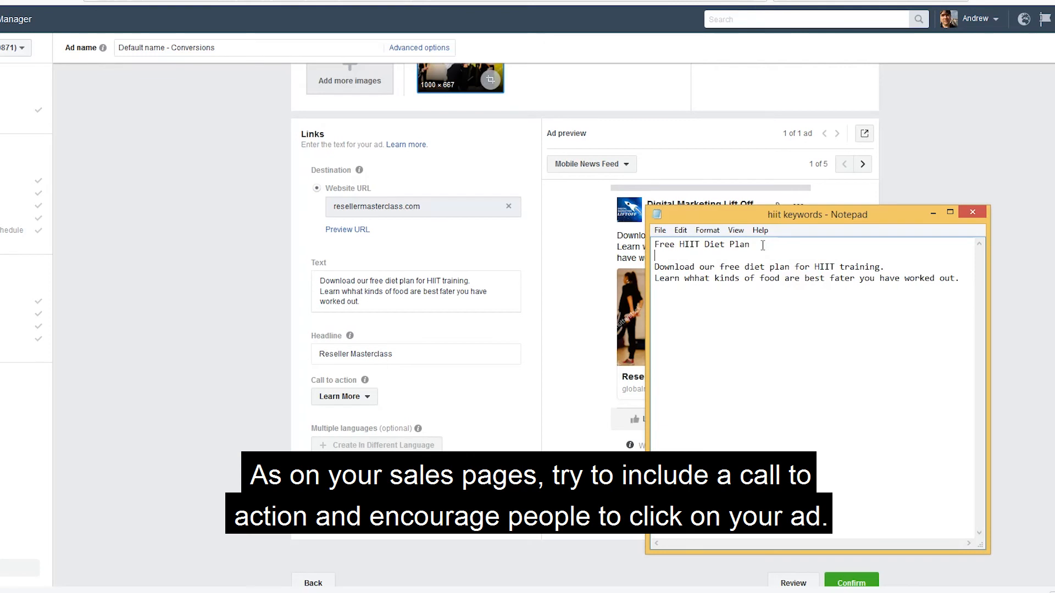
pyautogui.moveTo(762, 244); pyautogui.dragTo(599, 244)
pyautogui.hotkey('ctrl', 'c')
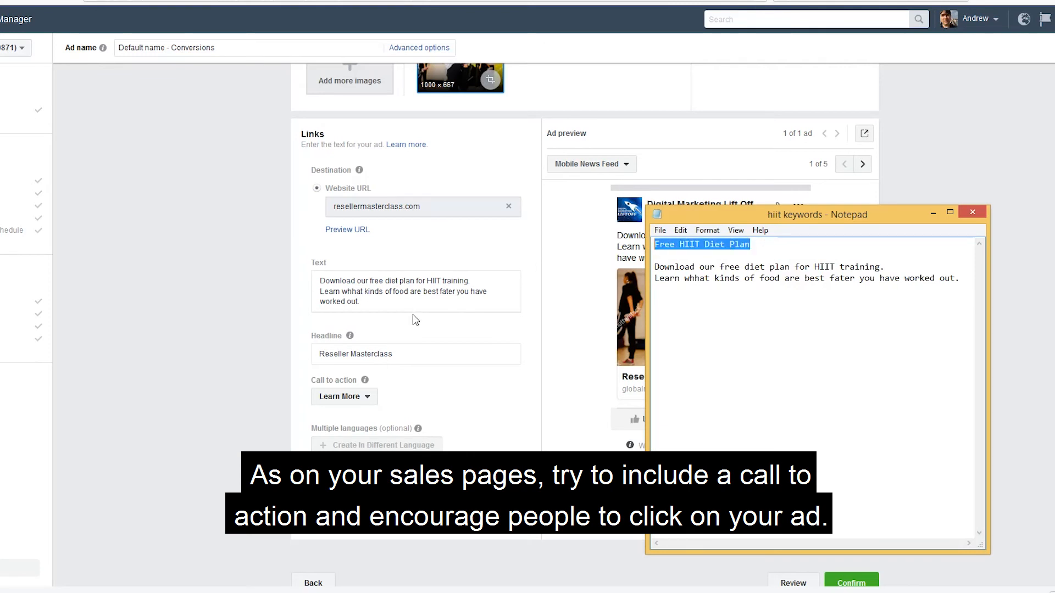
pyautogui.click(411, 354)
pyautogui.moveTo(411, 355); pyautogui.dragTo(283, 357)
pyautogui.hotkey('ctrl', 'v')
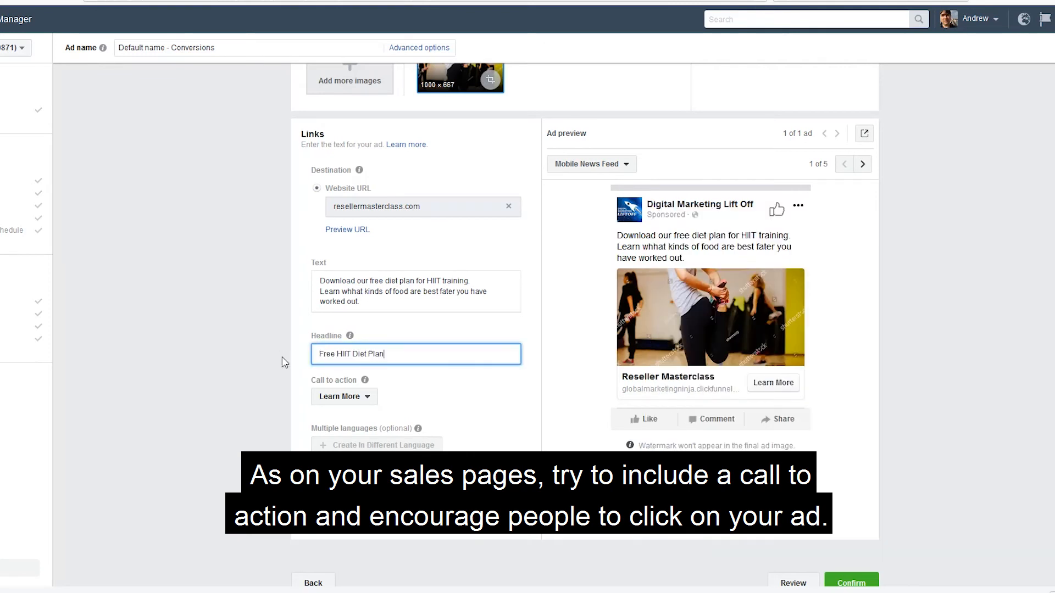
# Set the ad's call to action to Download.
pyautogui.click(367, 405)
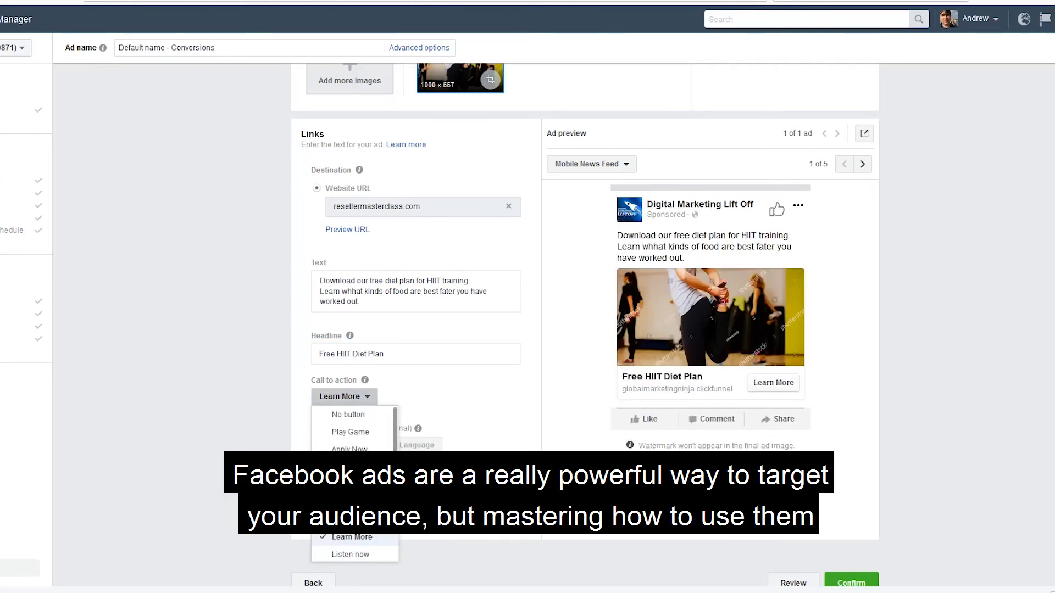
pyautogui.click(352, 520)
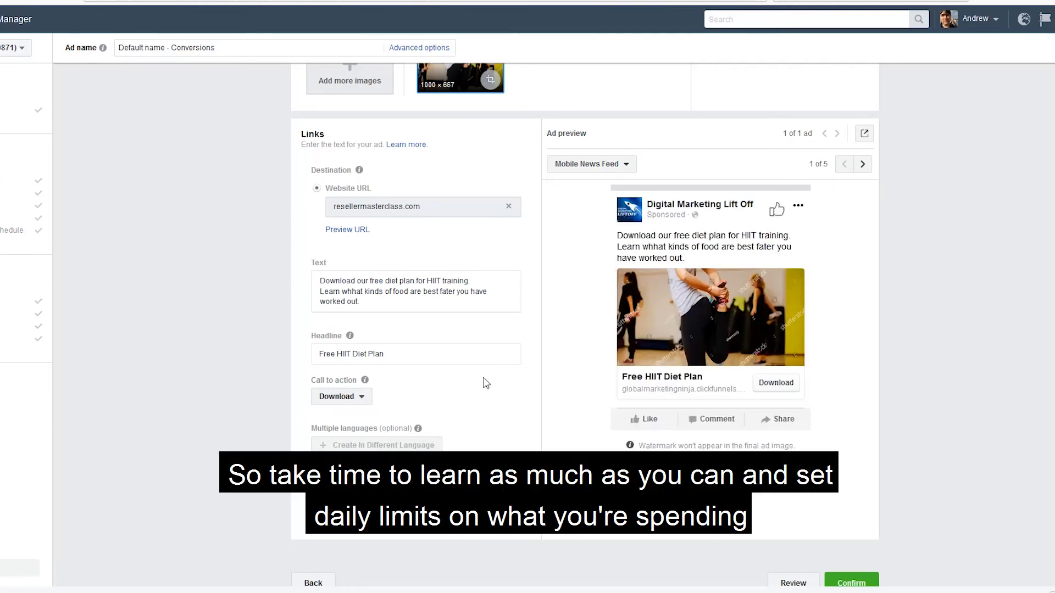
pyautogui.scroll(-1, 585, 325)
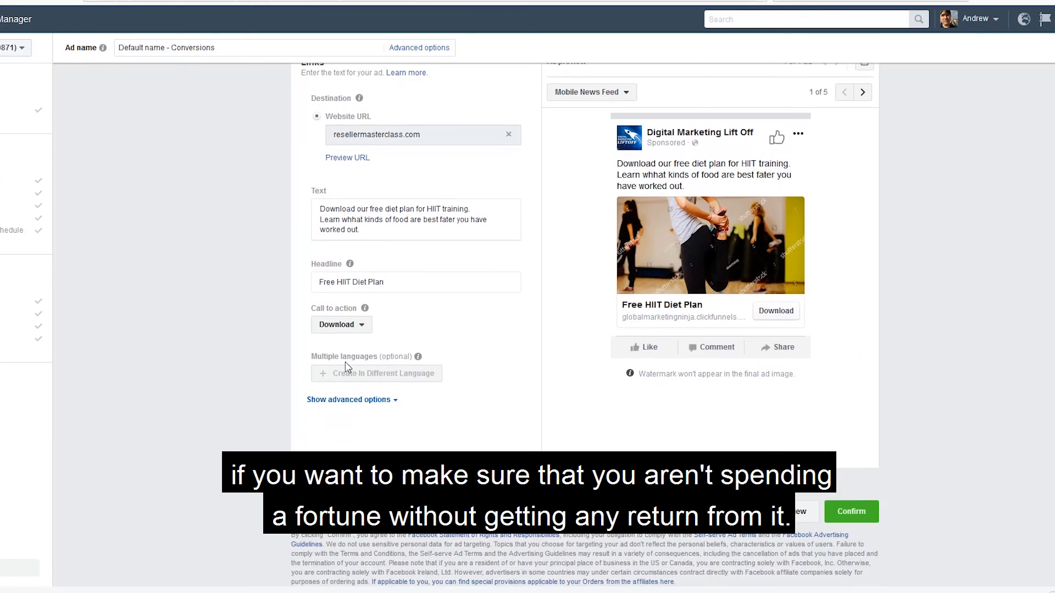
pyautogui.moveTo(361, 382)
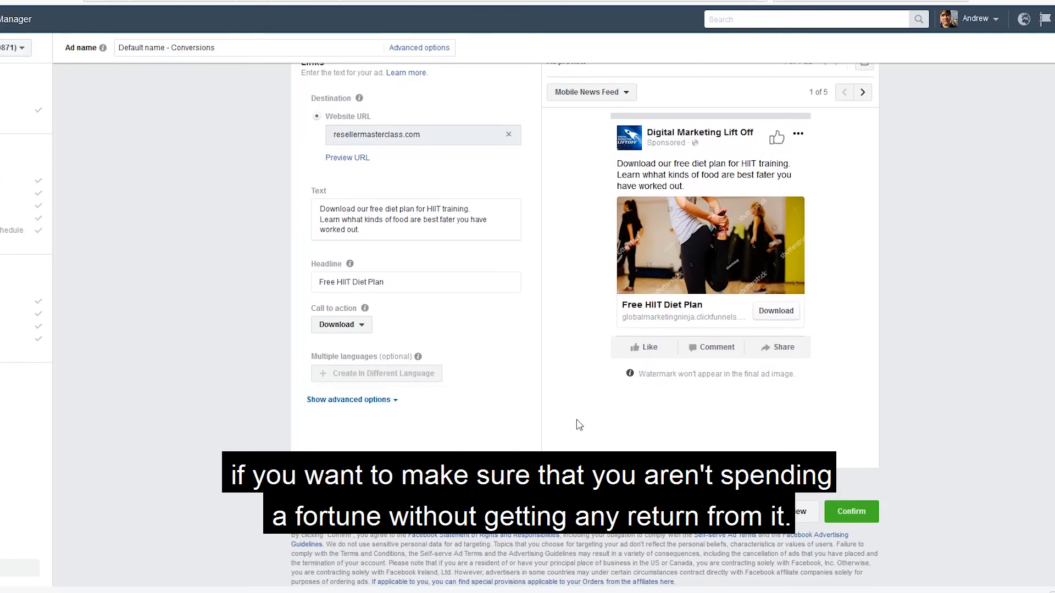